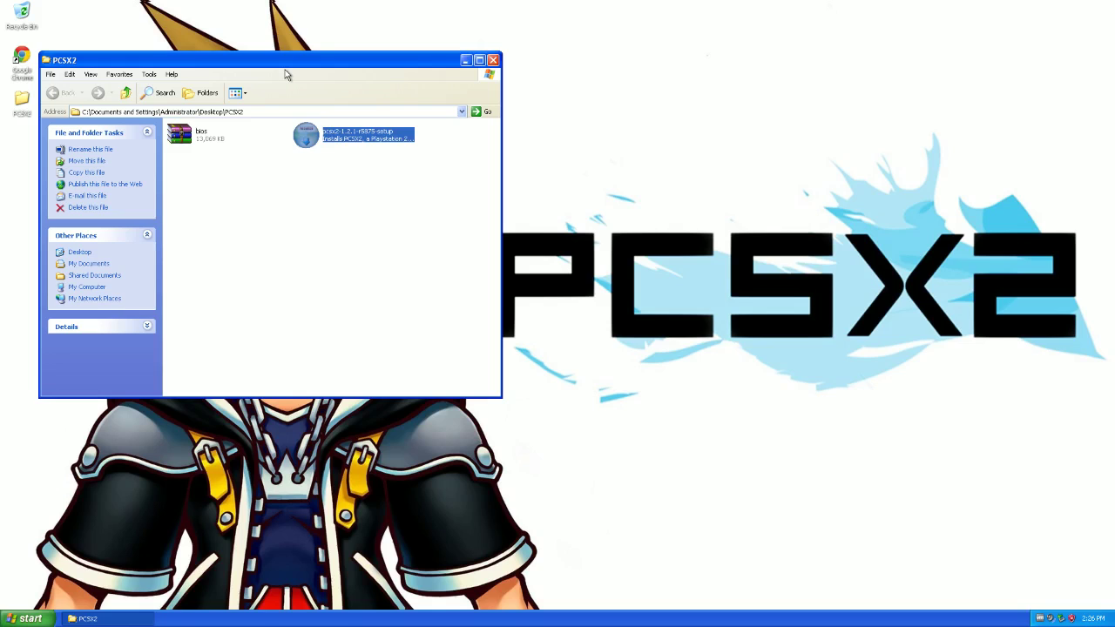
- Move the PCSX2 folder window toward the middle of the desktop
left_click_drag(276, 63, 549, 117)
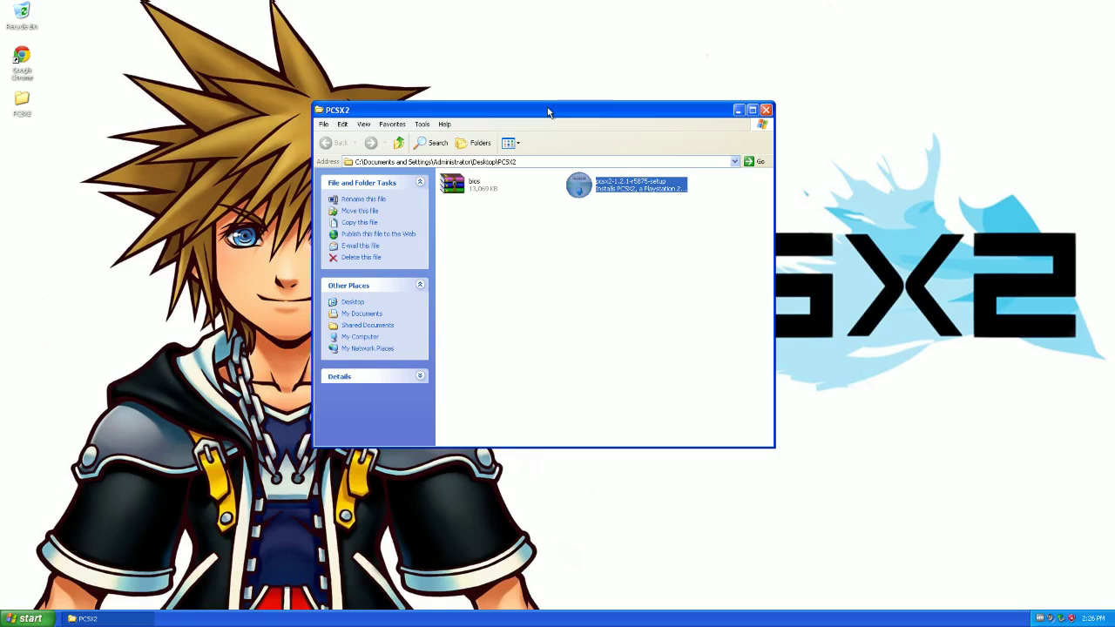
left_click(589, 236)
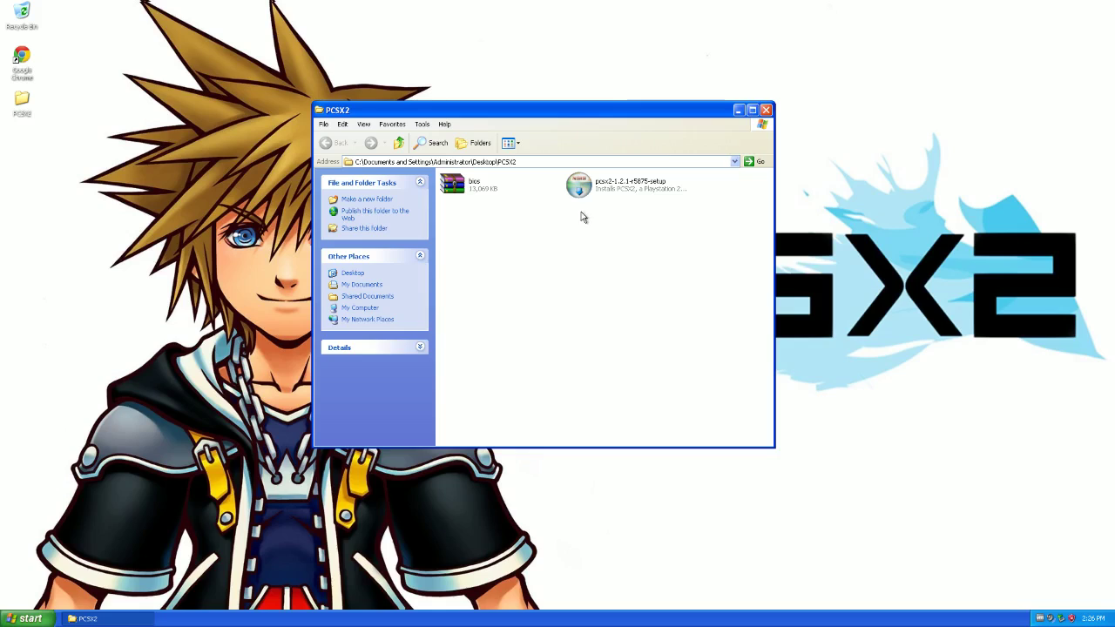
left_click_drag(569, 261, 601, 213)
left_click_drag(489, 245, 633, 326)
- Check the computer's operating system, processor and memory in System Properties, and close it
key("super+Pause")
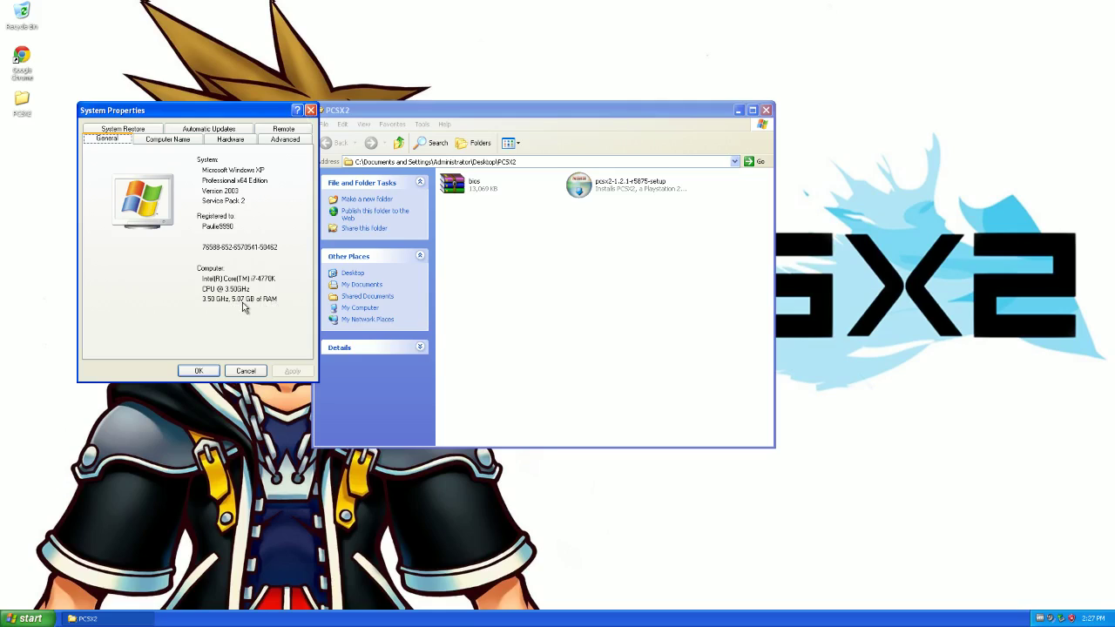
left_click(311, 111)
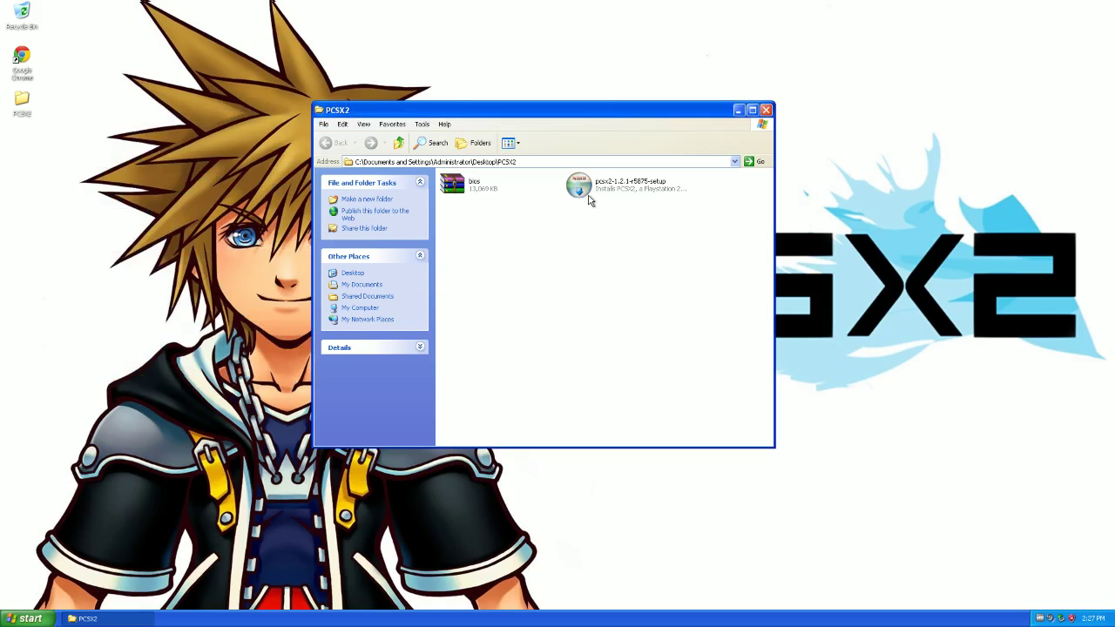
- Run the pcsx2-1.2.1-r5875-setup installer and allow it past the security warning
mouse_move(589, 198)
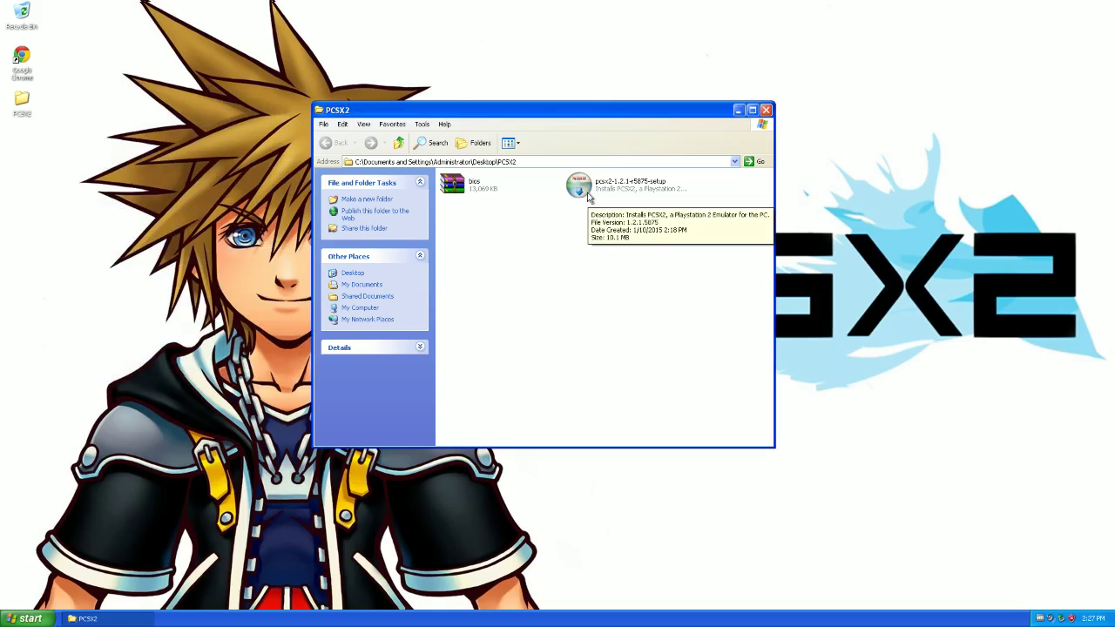
double_click(588, 198)
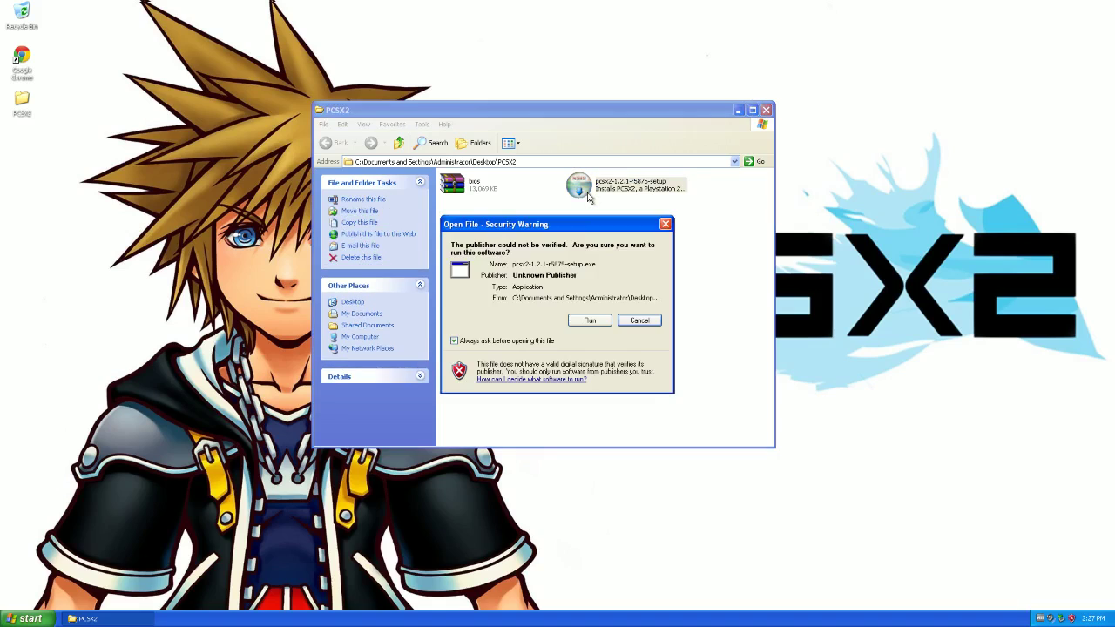
left_click(589, 321)
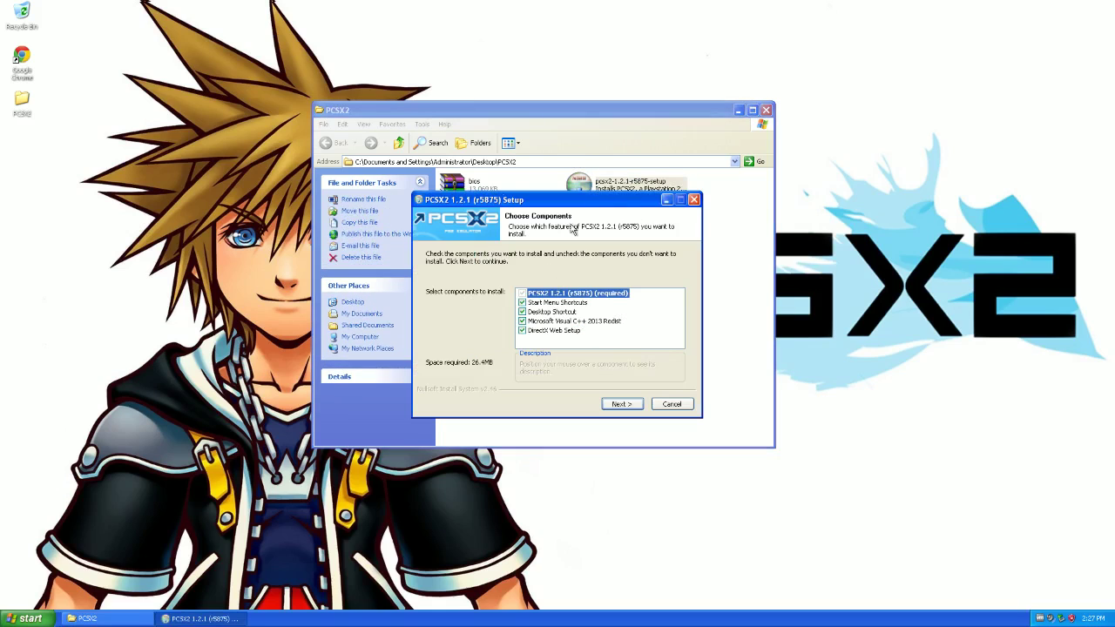
- Start installing PCSX2 with all listed components into the default folder C:\Program Files (x86)\PCSX2 1.2.1
left_click_drag(576, 200, 525, 207)
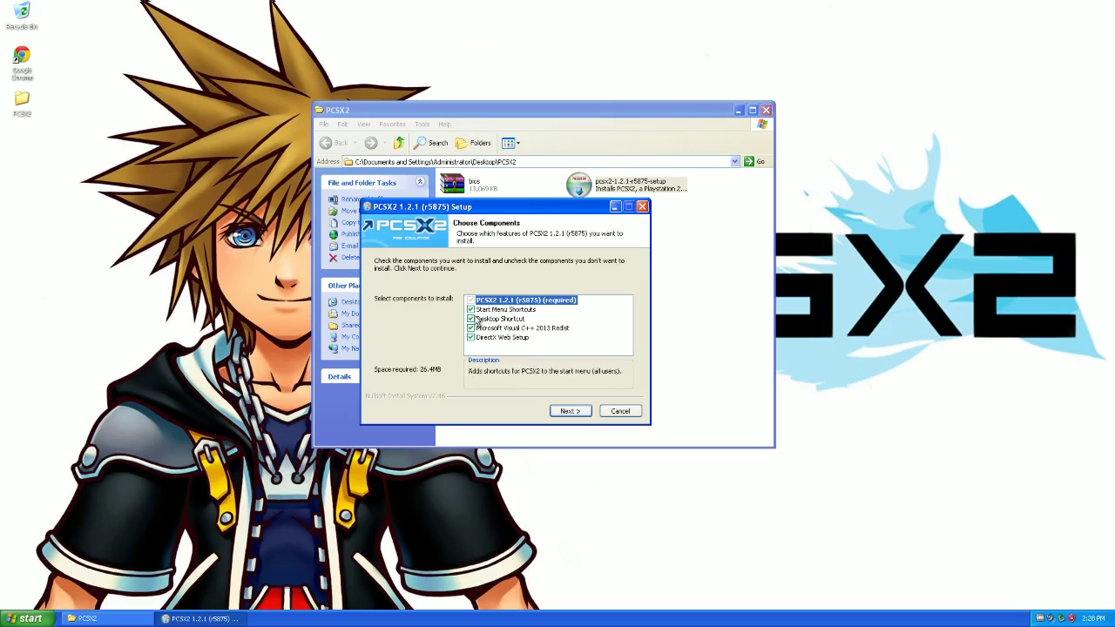
left_click(561, 412)
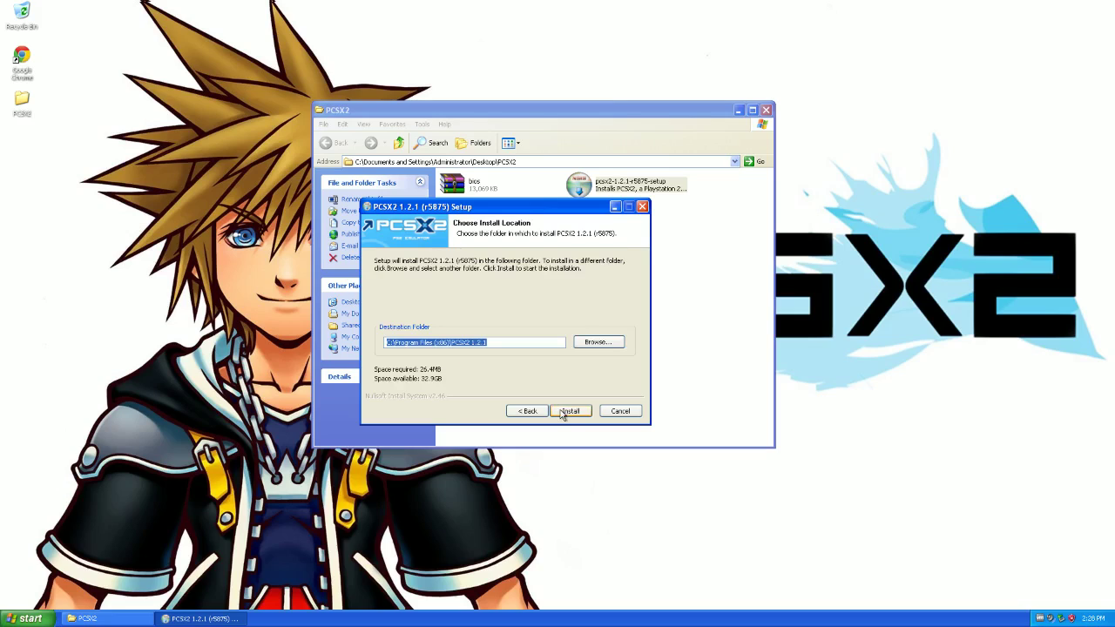
left_click(561, 411)
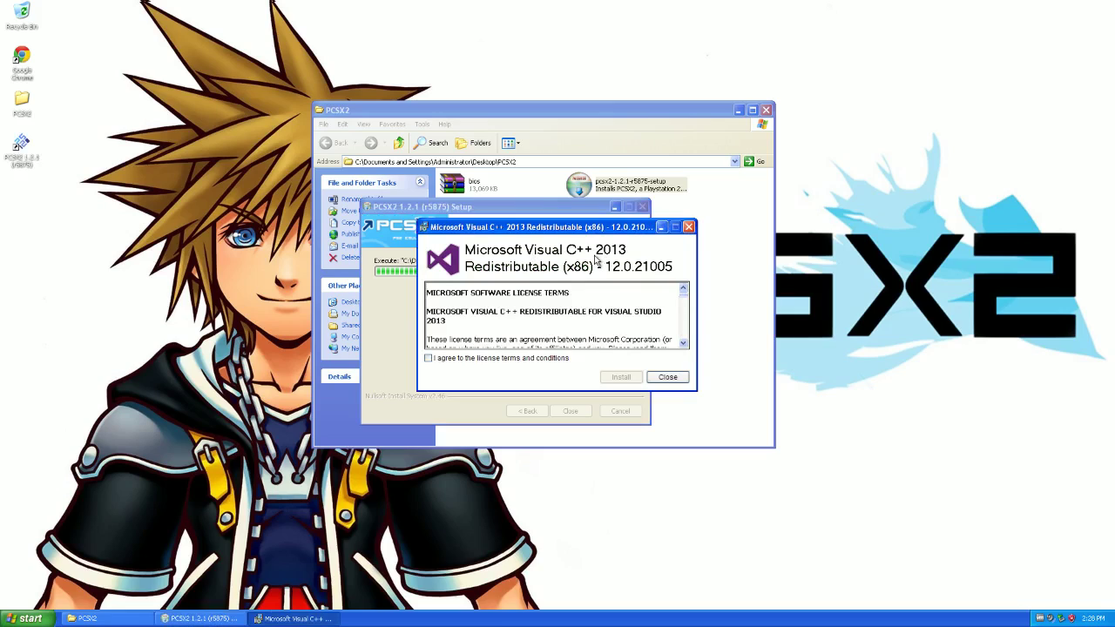
- Accept the license and install the Microsoft Visual C++ 2013 Redistributable, and close the completed PCSX2 setup
left_click(475, 360)
left_click(639, 378)
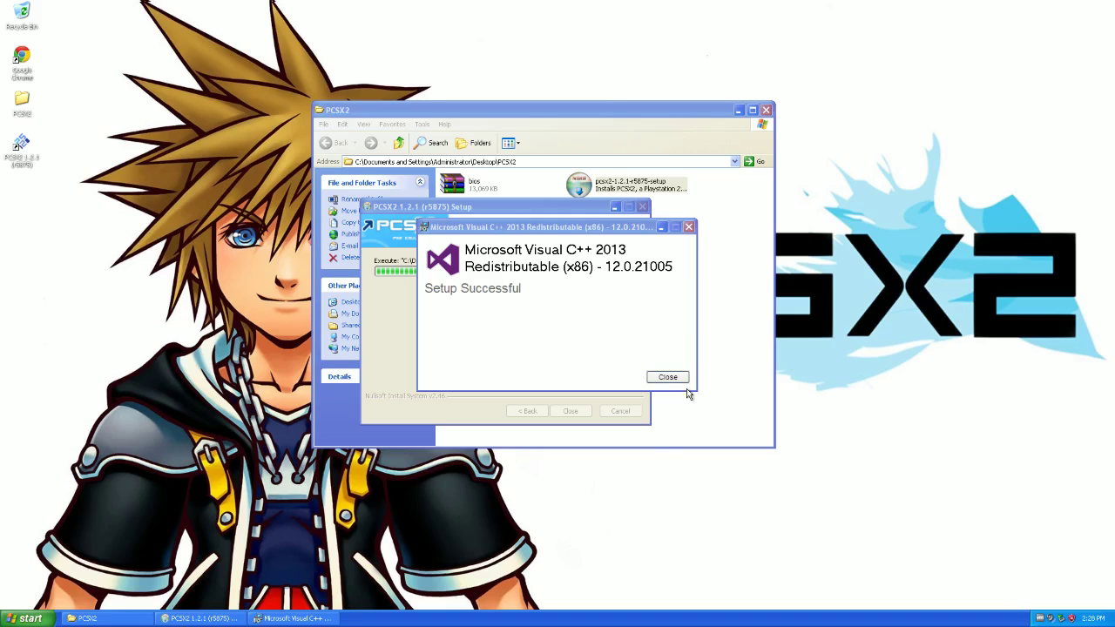
left_click(667, 377)
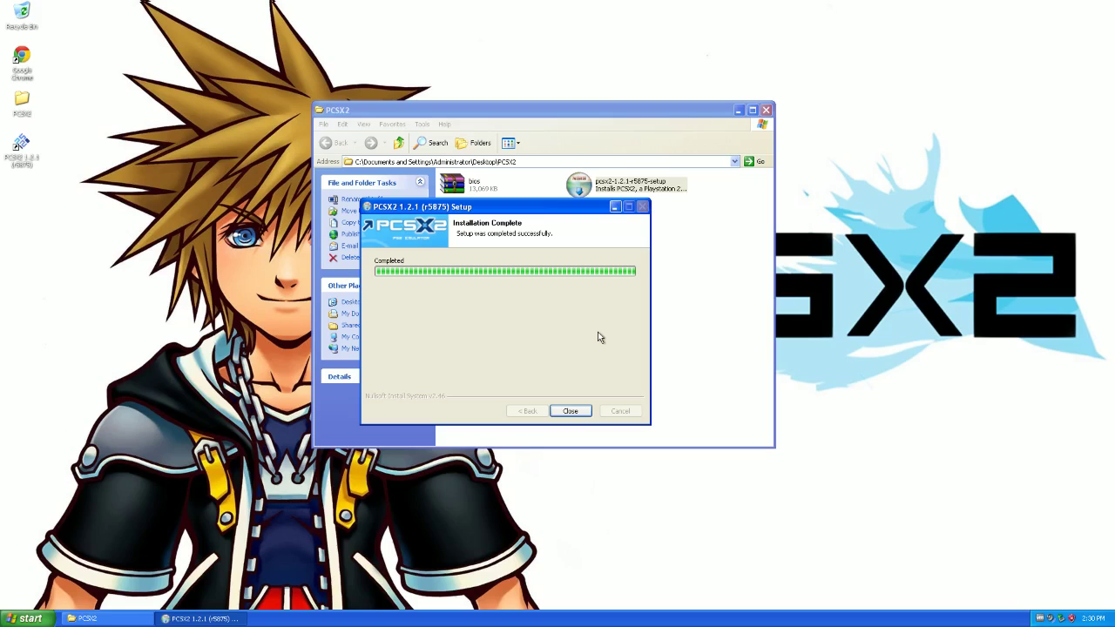
left_click(586, 413)
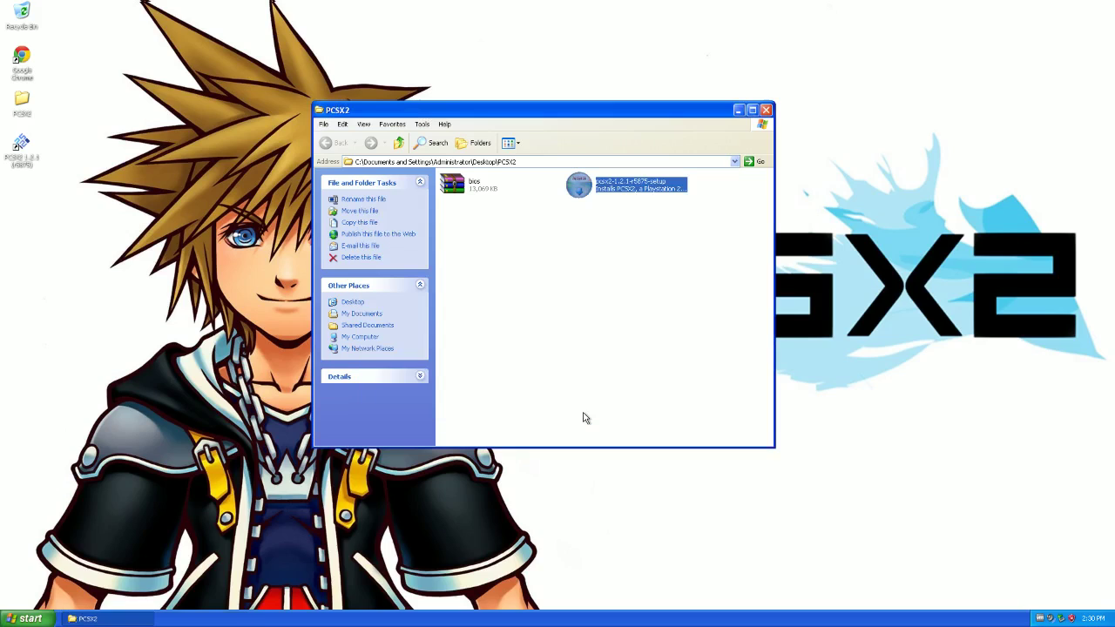
- Launch PCSX2 1.2.1 from the desktop shortcut and proceed to the plugin page, keeping System Default as the language
left_click(621, 318)
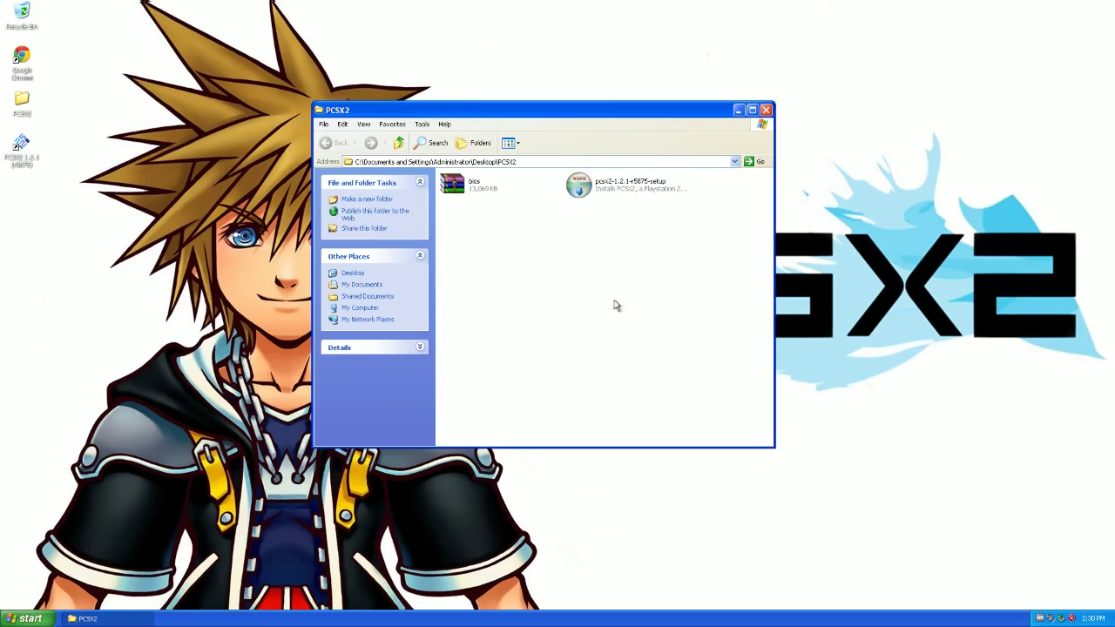
left_click_drag(515, 117, 561, 116)
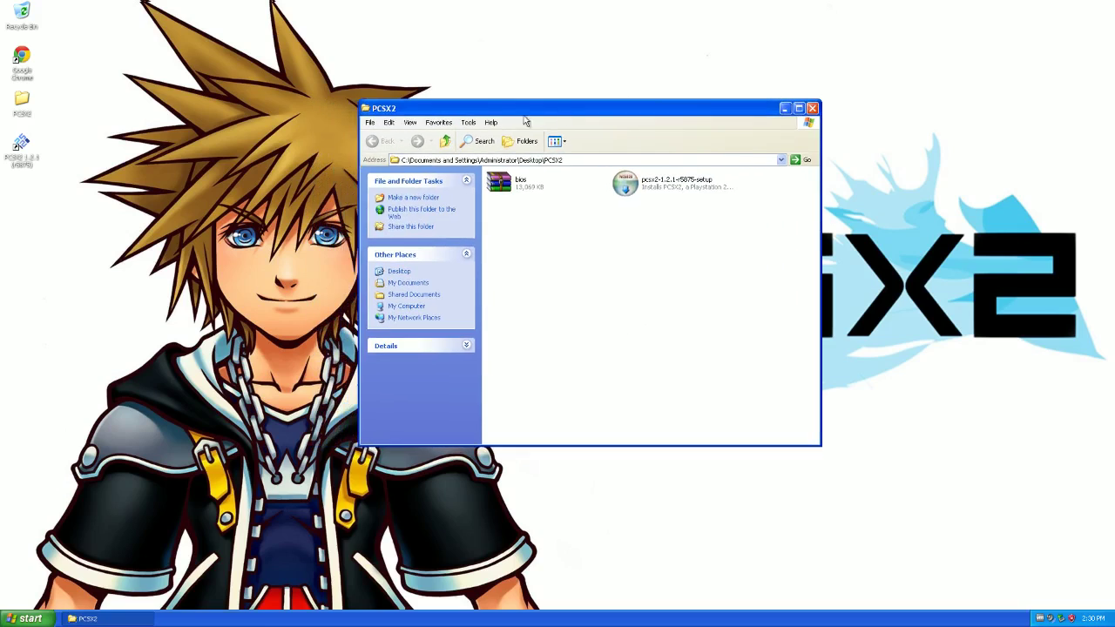
left_click(23, 146)
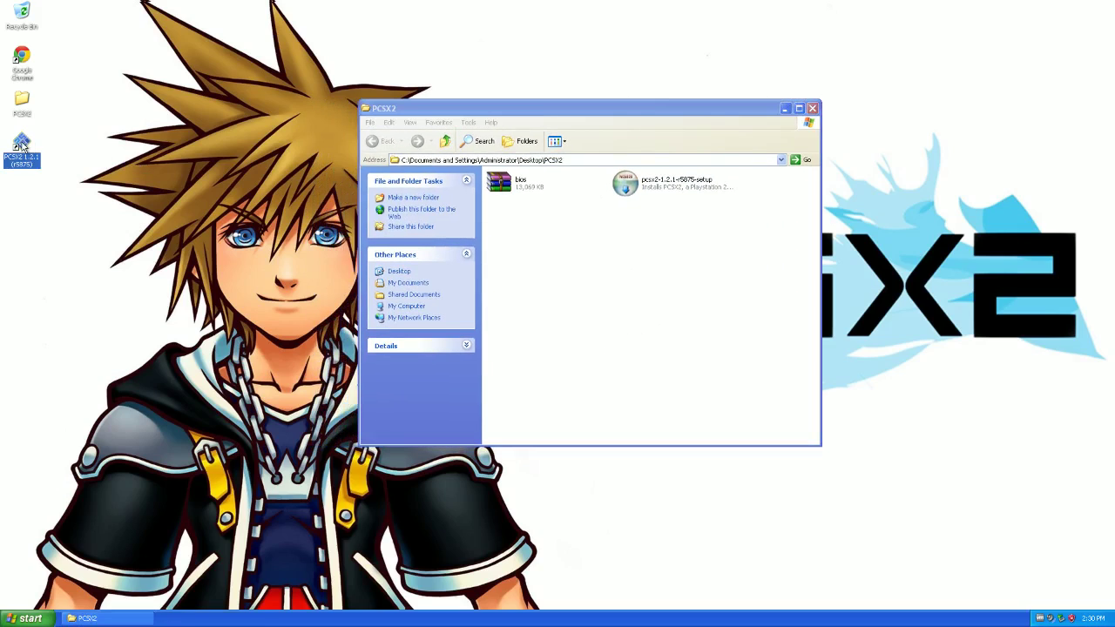
left_click_drag(530, 181, 479, 179)
left_click(482, 216)
left_click(477, 217)
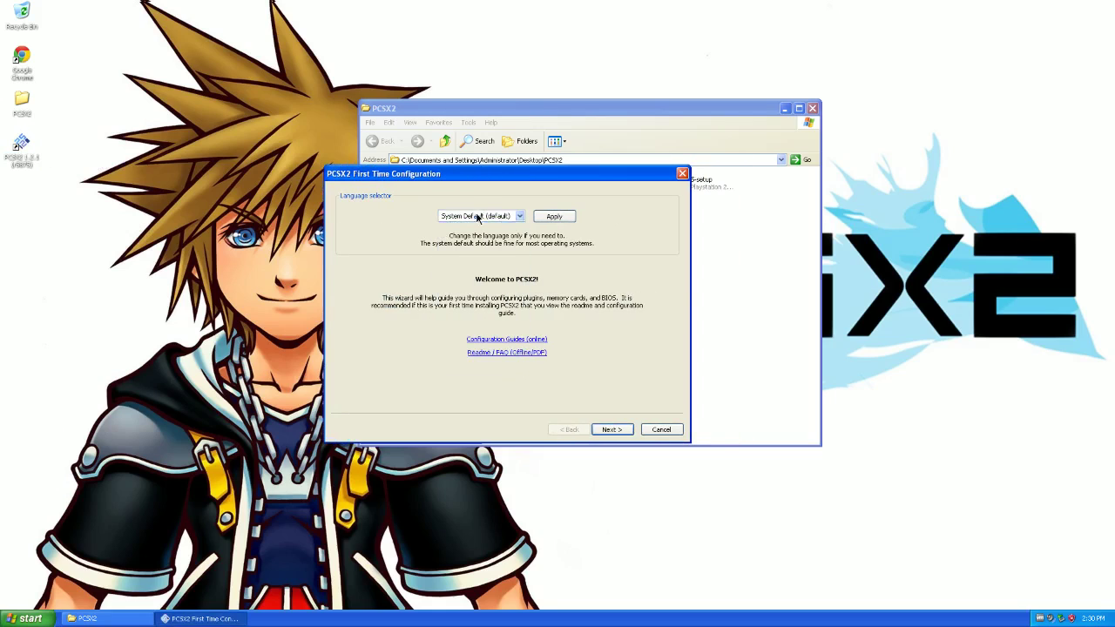
left_click(612, 429)
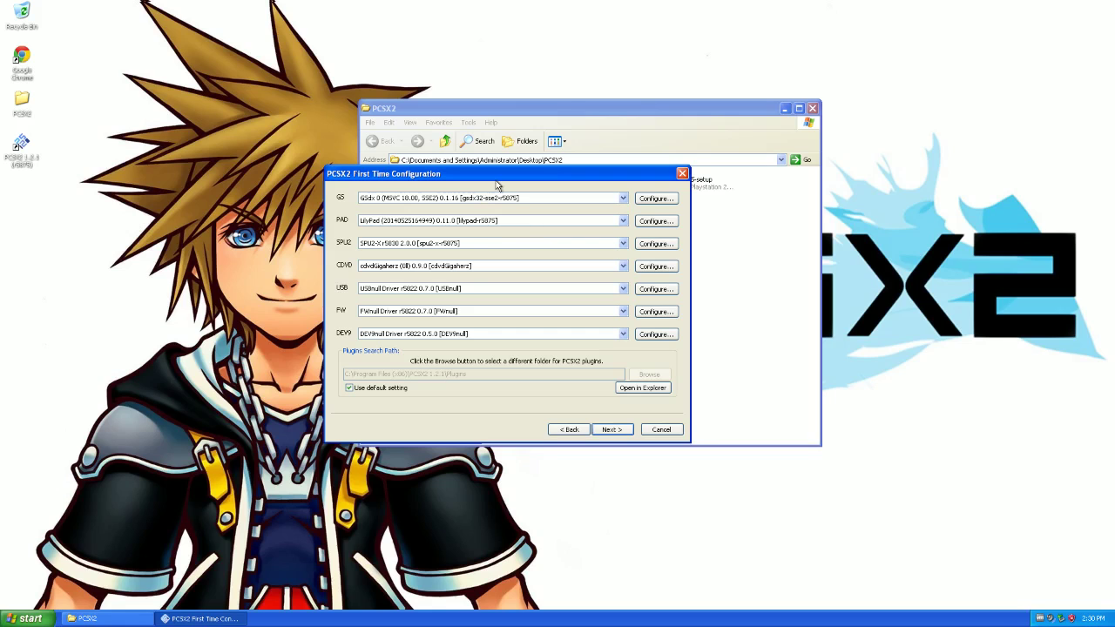
- Arrange the First Time Configuration window and the PCSX2 folder window side by side
left_click_drag(492, 180, 282, 212)
left_click_drag(596, 109, 753, 124)
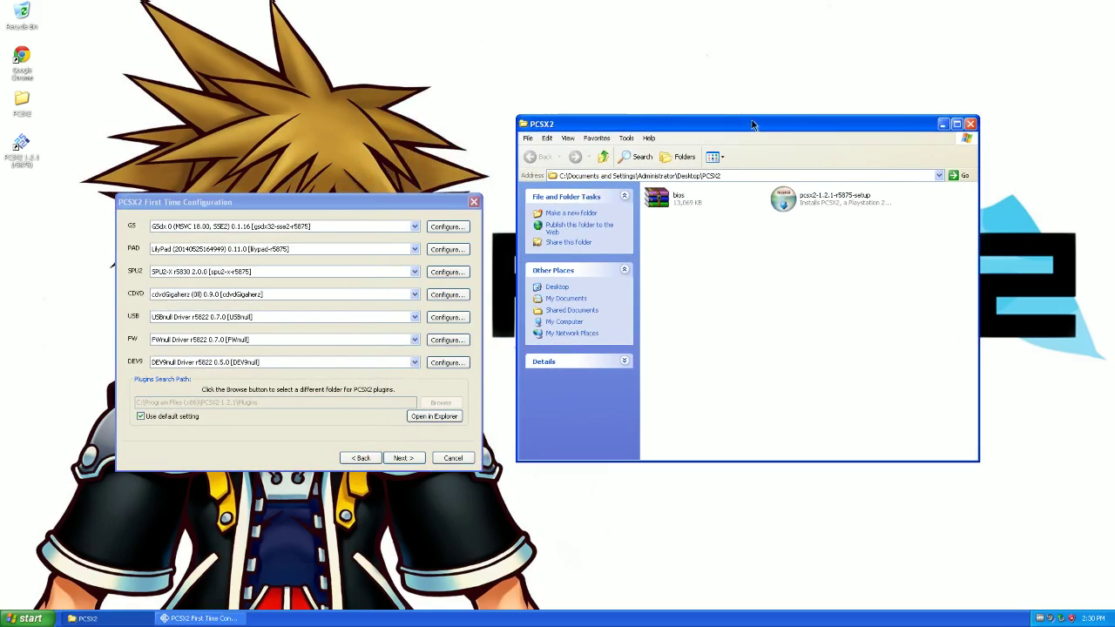
left_click_drag(441, 207, 419, 164)
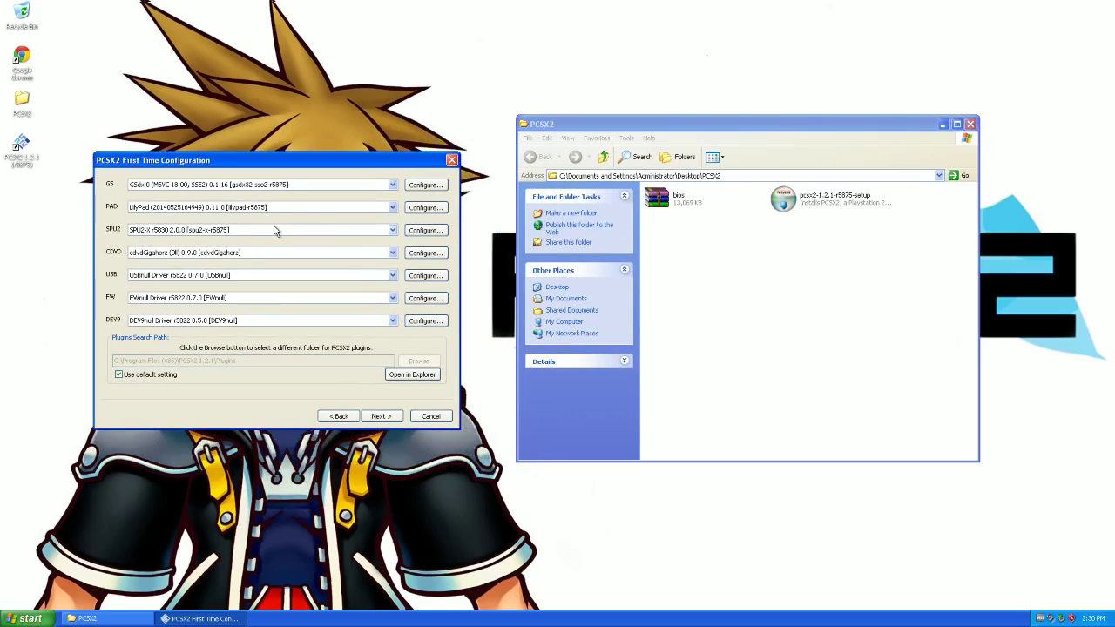
- Choose the GSdx SSE2 0.1.16 plugin for GS and open its configuration
left_click(312, 192)
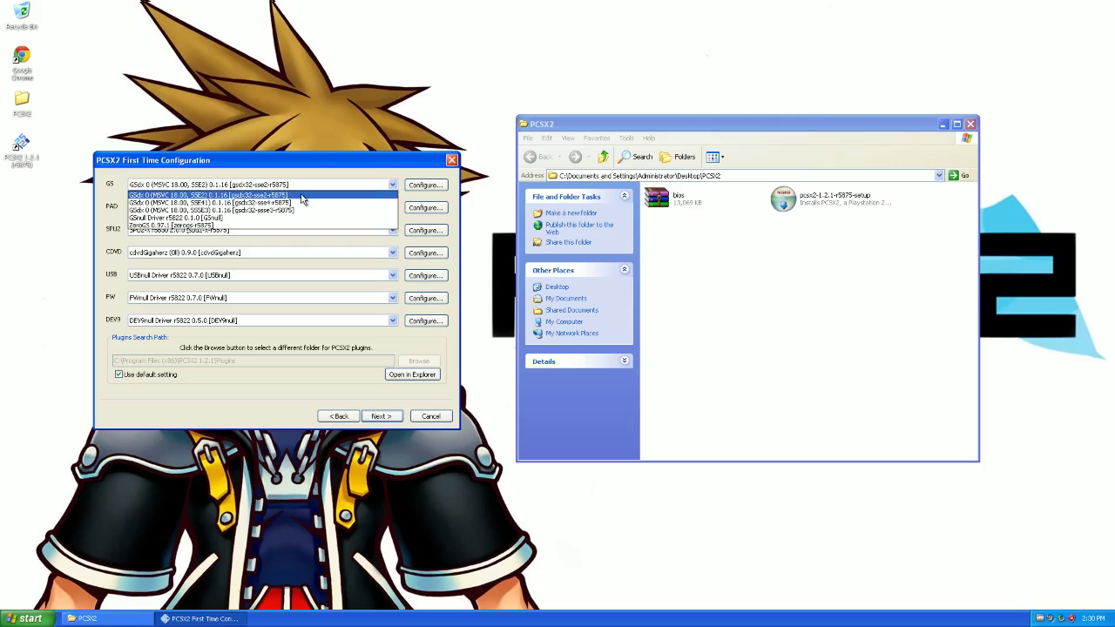
left_click(301, 196)
left_click(434, 187)
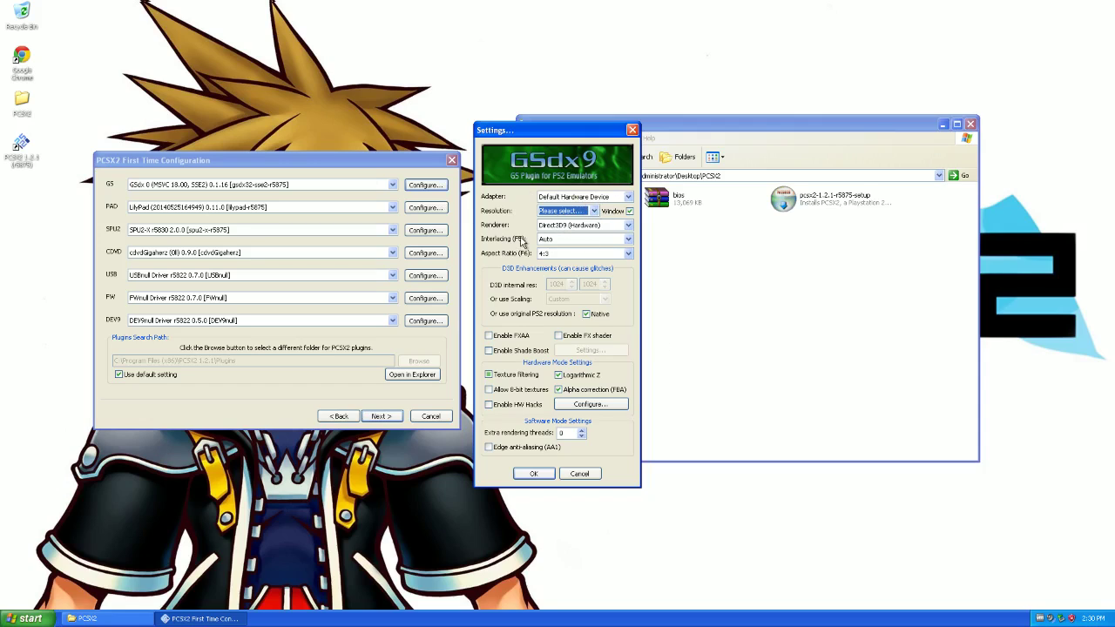
- Select Default Hardware Device as the GSdx adapter and Direct3D9 (Hardware) as the renderer
left_click(569, 199)
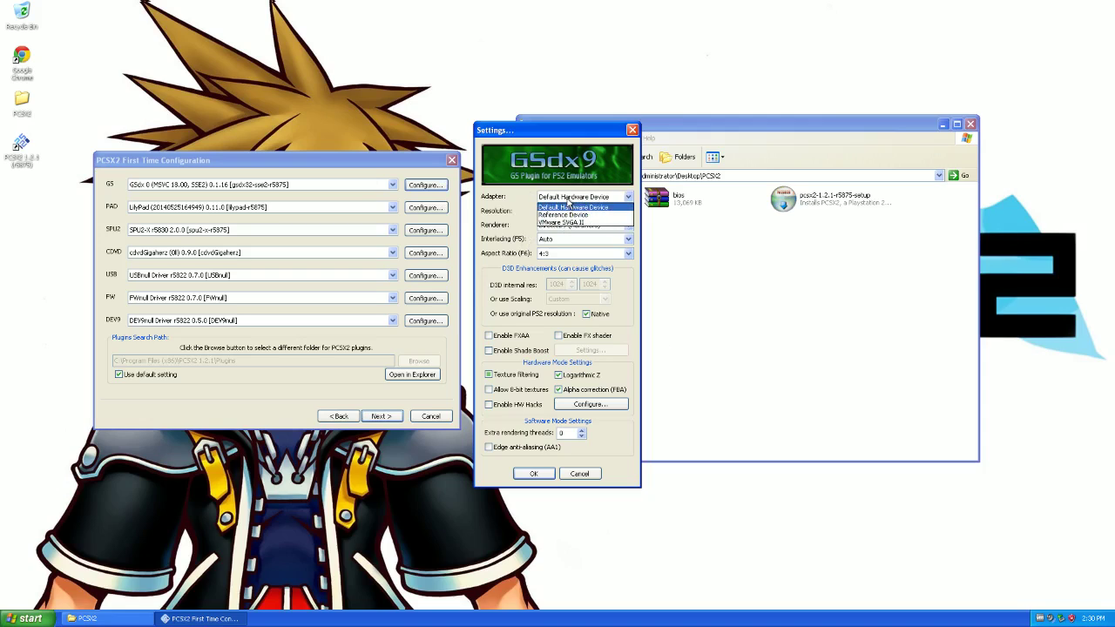
left_click(569, 206)
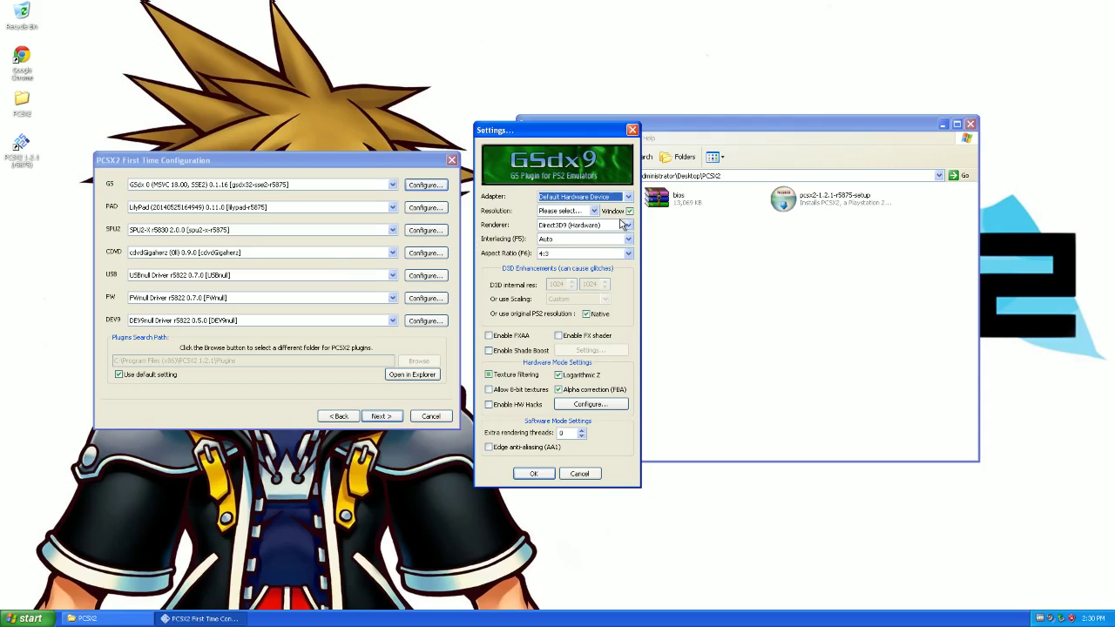
left_click(623, 224)
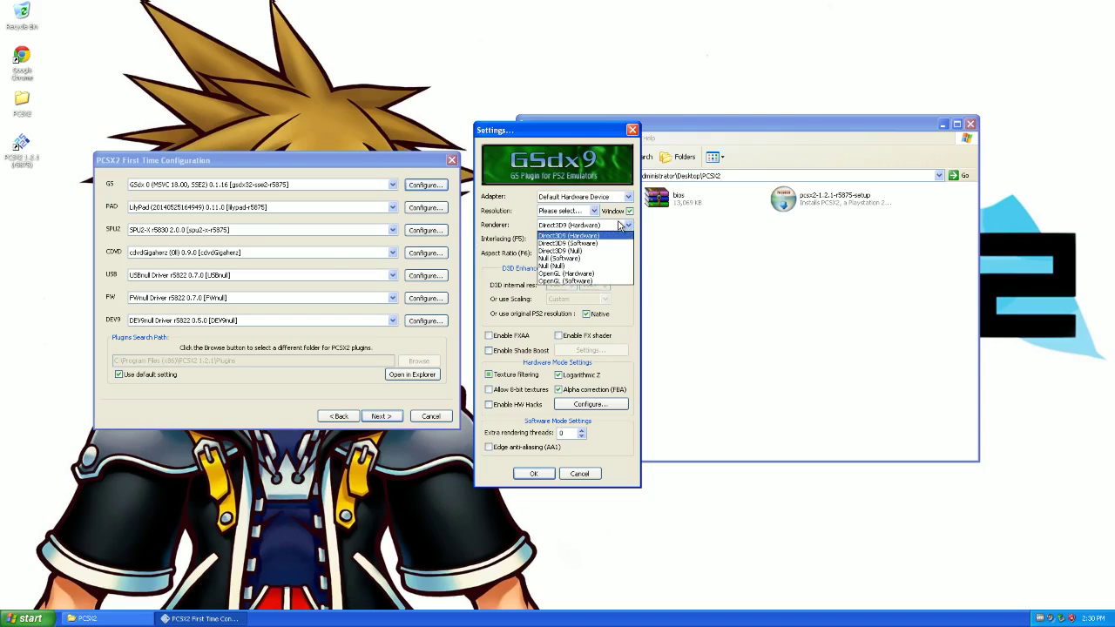
left_click(599, 226)
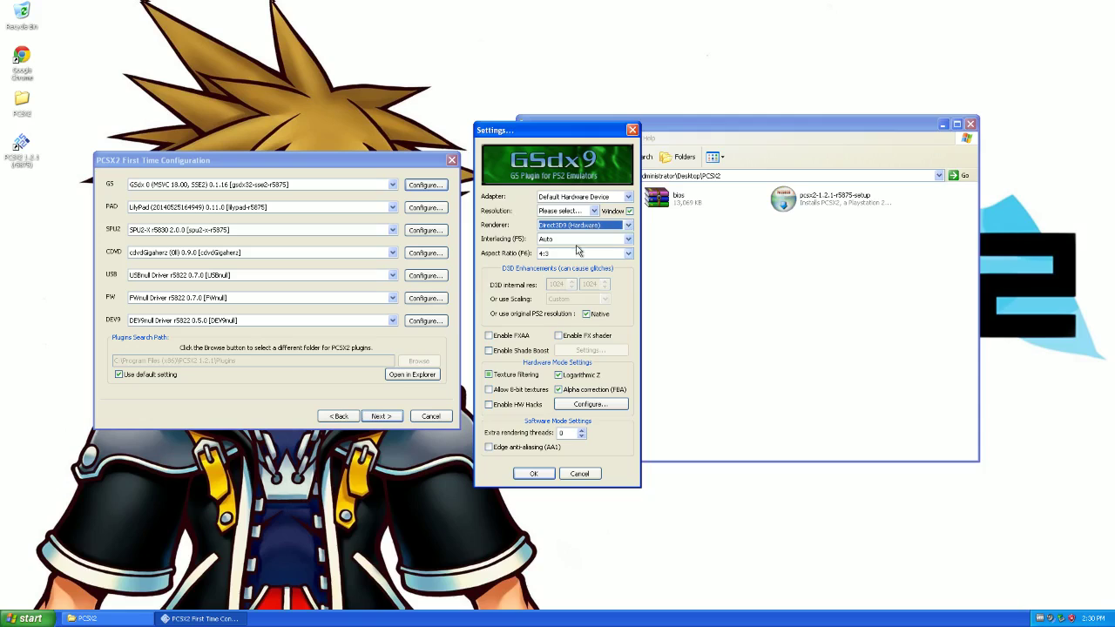
left_click(573, 224)
left_click(587, 196)
left_click(587, 196)
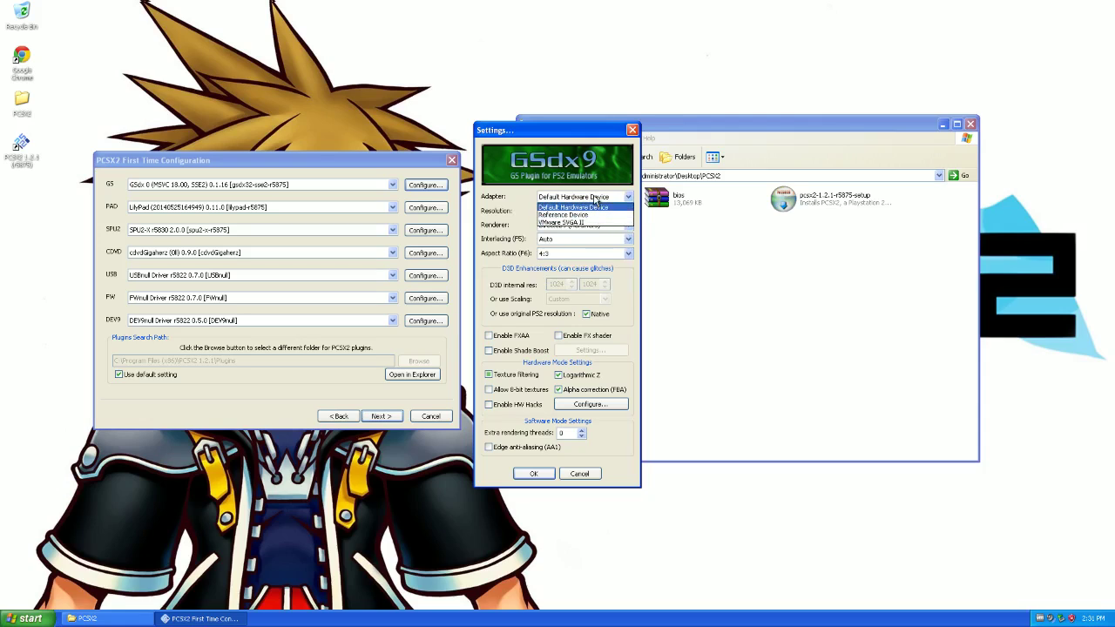
left_click(596, 199)
left_click(593, 198)
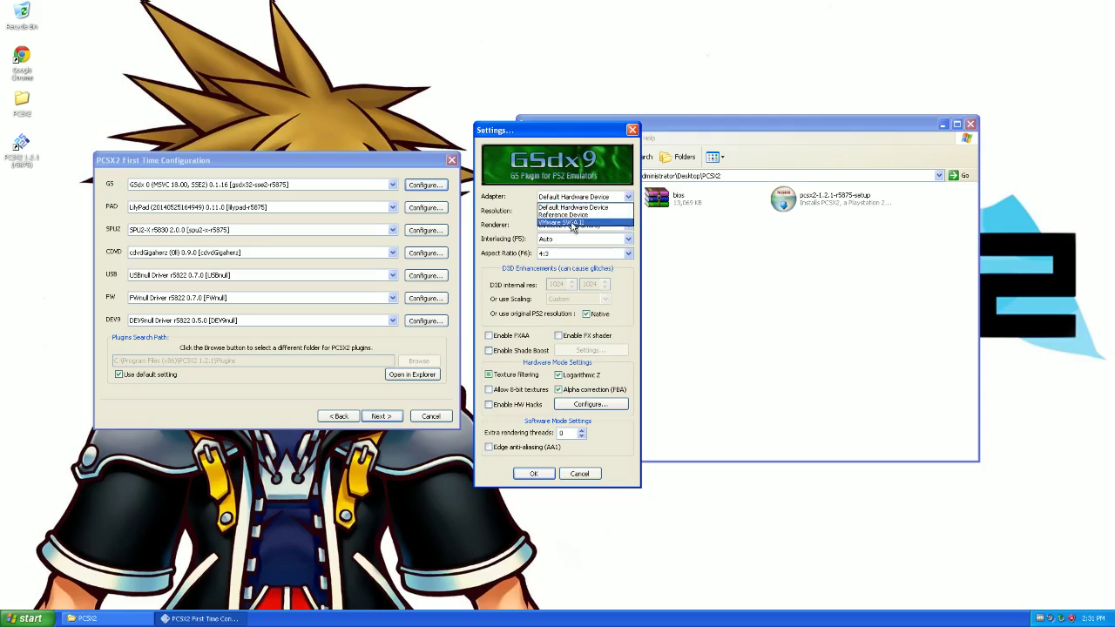
left_click(584, 208)
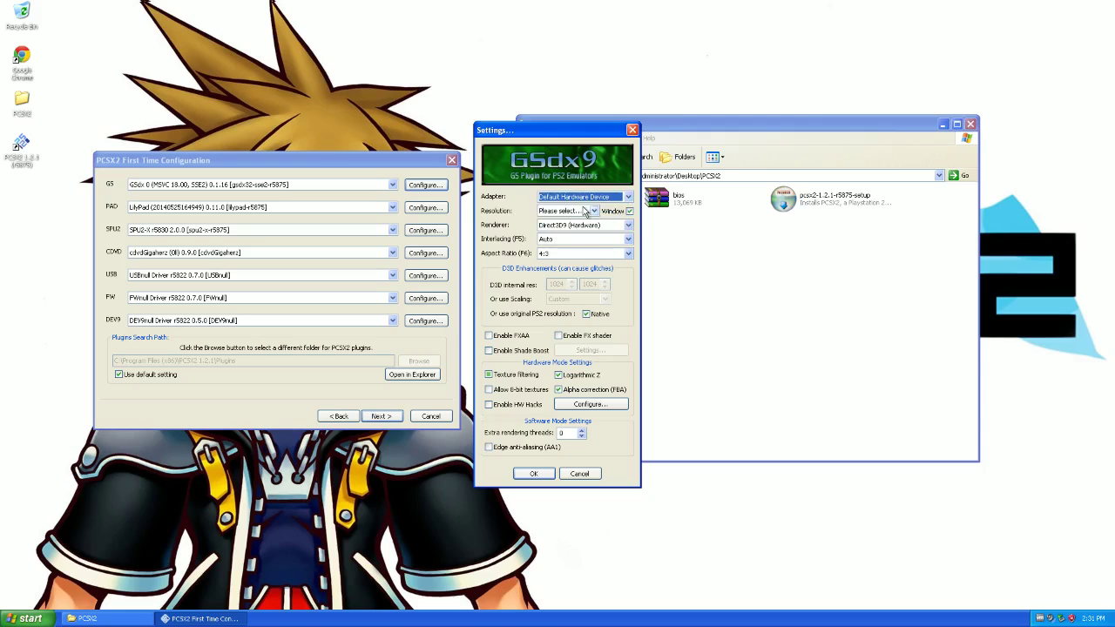
- Set the GSdx resolution to 800x600 60Hz with the Window option enabled
left_click(577, 211)
left_click(577, 211)
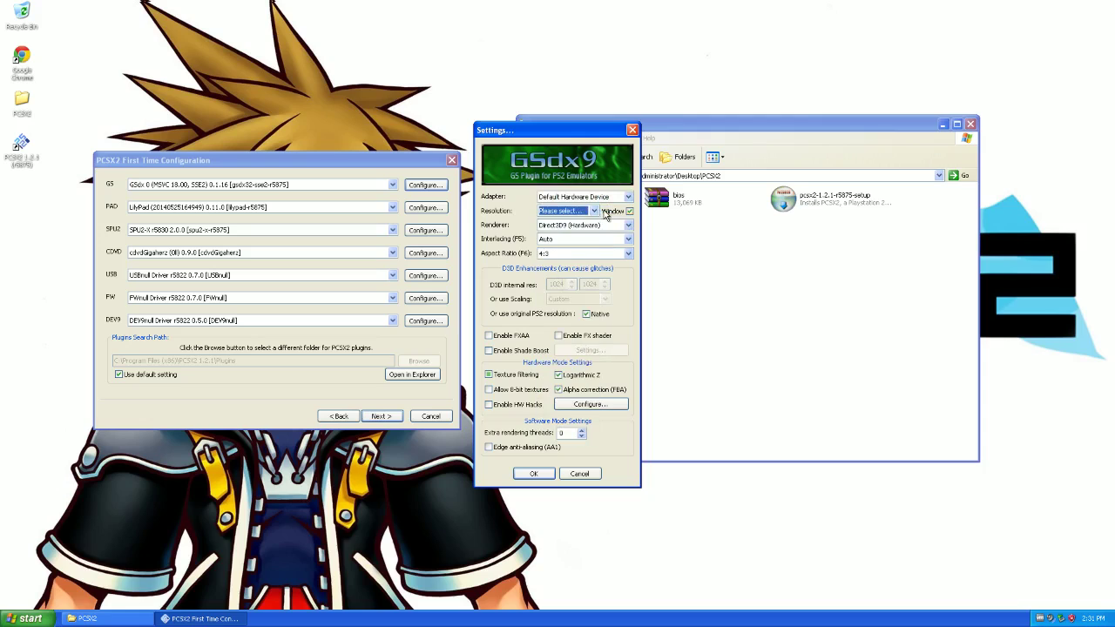
left_click(597, 213)
scroll(575, 292, "down", 2)
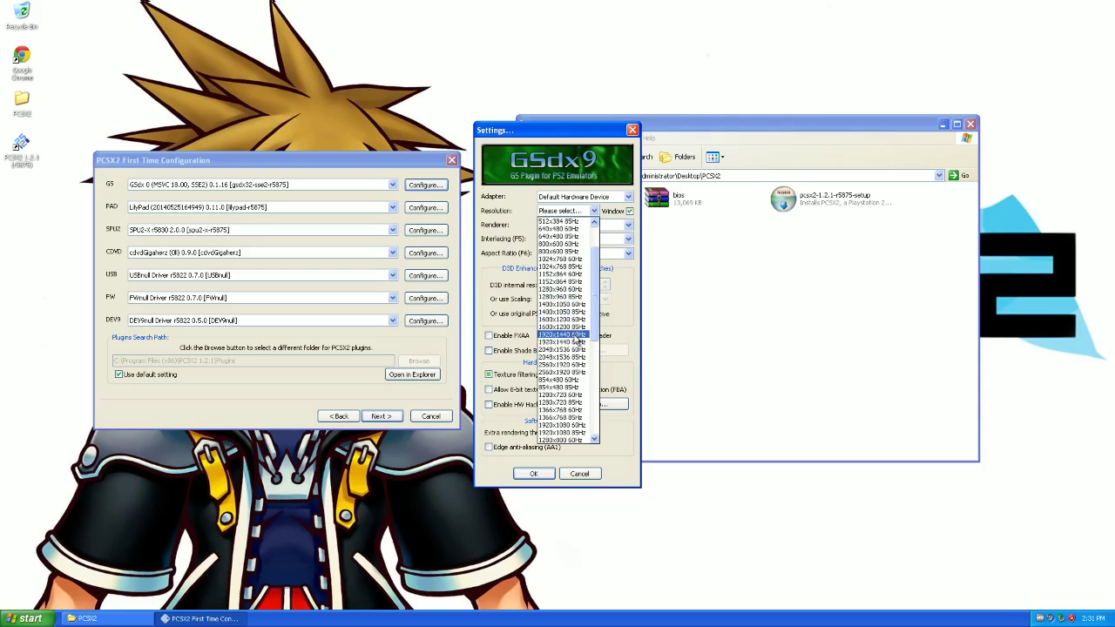
scroll(572, 302, "up", 2)
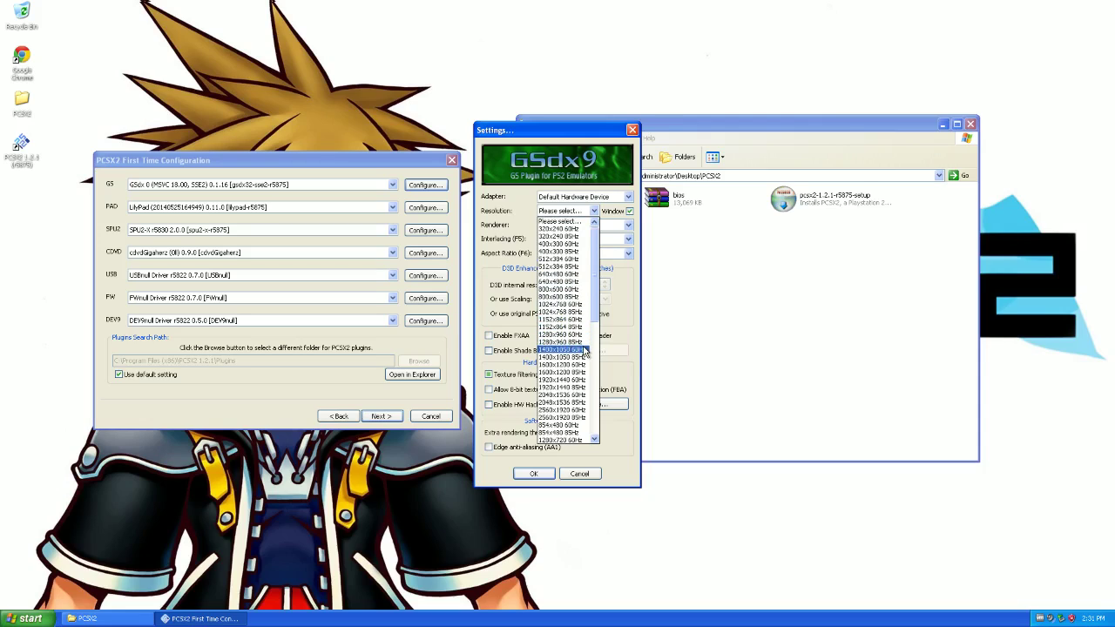
left_click(579, 290)
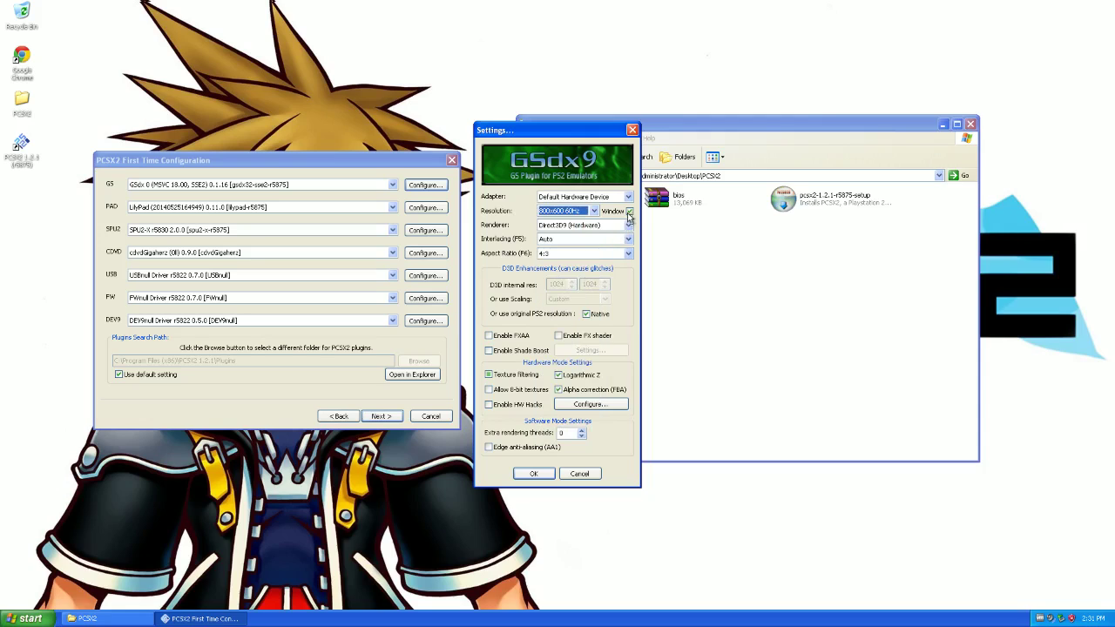
left_click(630, 211)
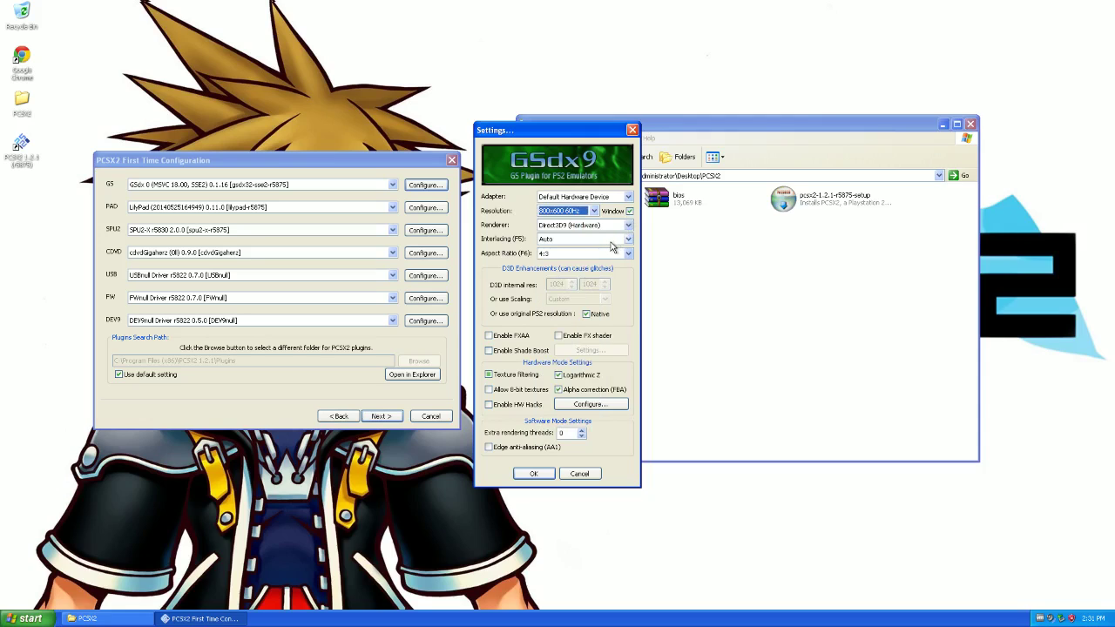
- Set the GSdx interlacing mode to None
left_click(582, 240)
left_click(573, 246)
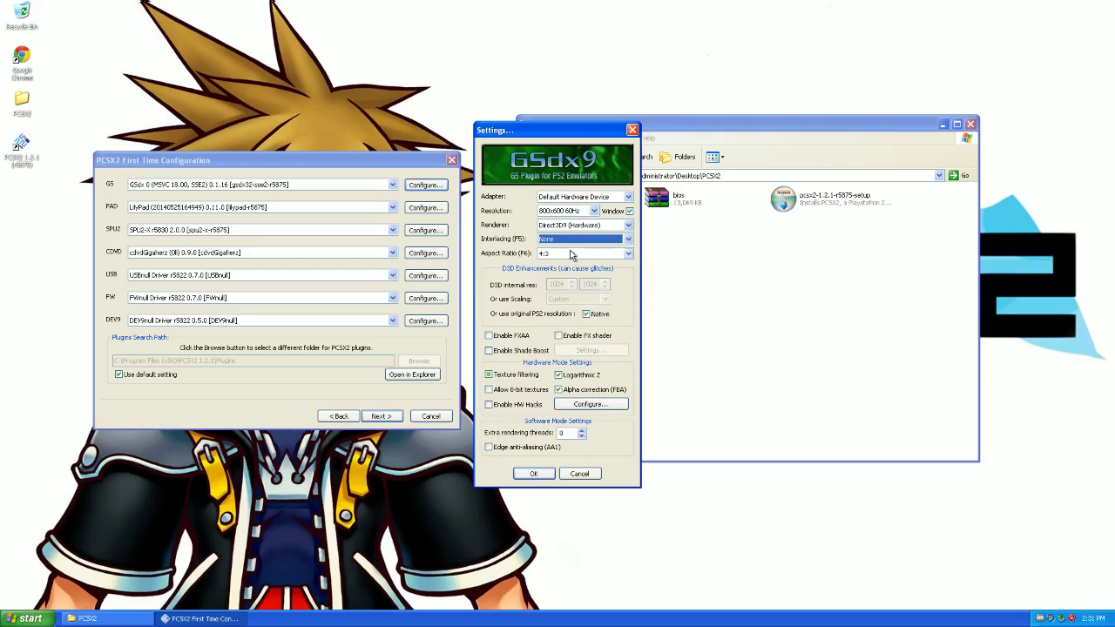
- Set the GSdx aspect ratio to Stretch
left_click(572, 254)
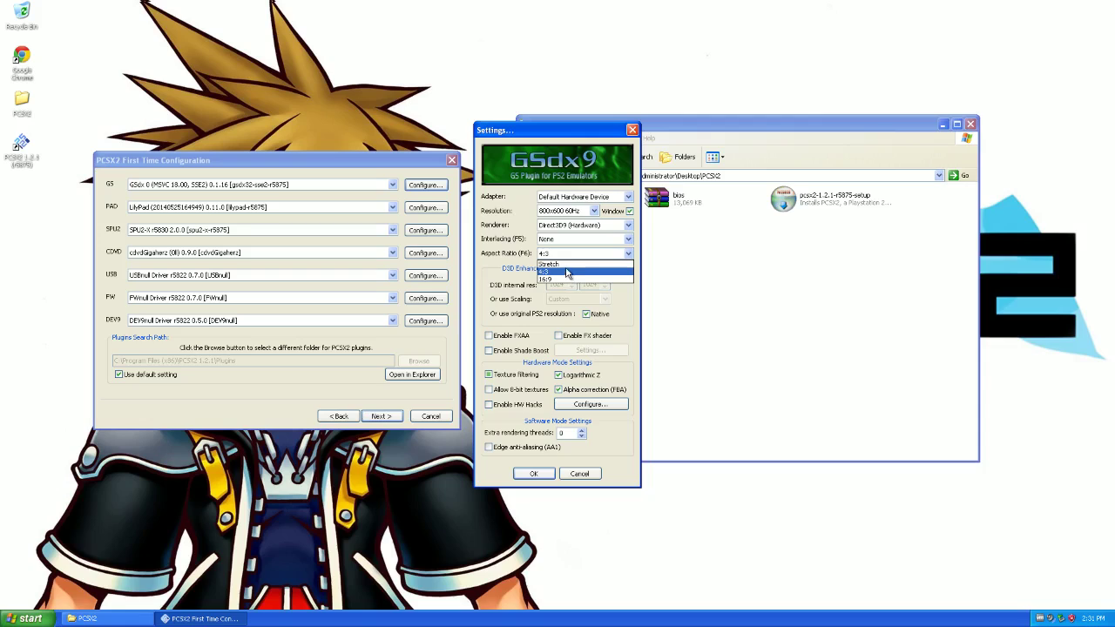
left_click(562, 263)
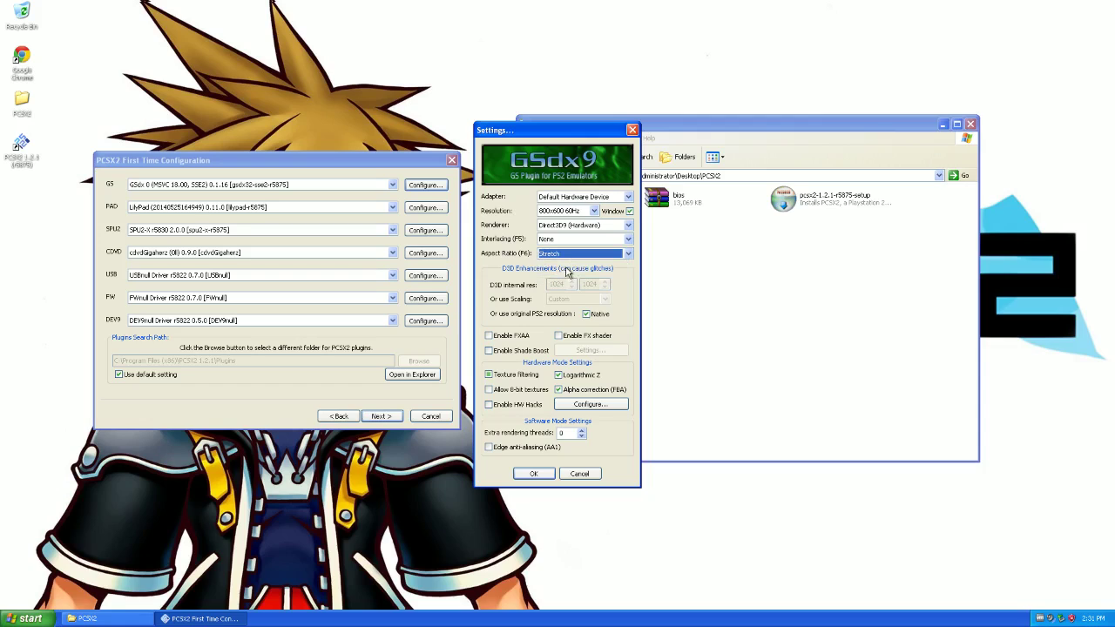
- Examine the available renderers and adapters in the GSdx settings, keeping Default Hardware Device and Direct3D9 (Hardware)
left_click(579, 225)
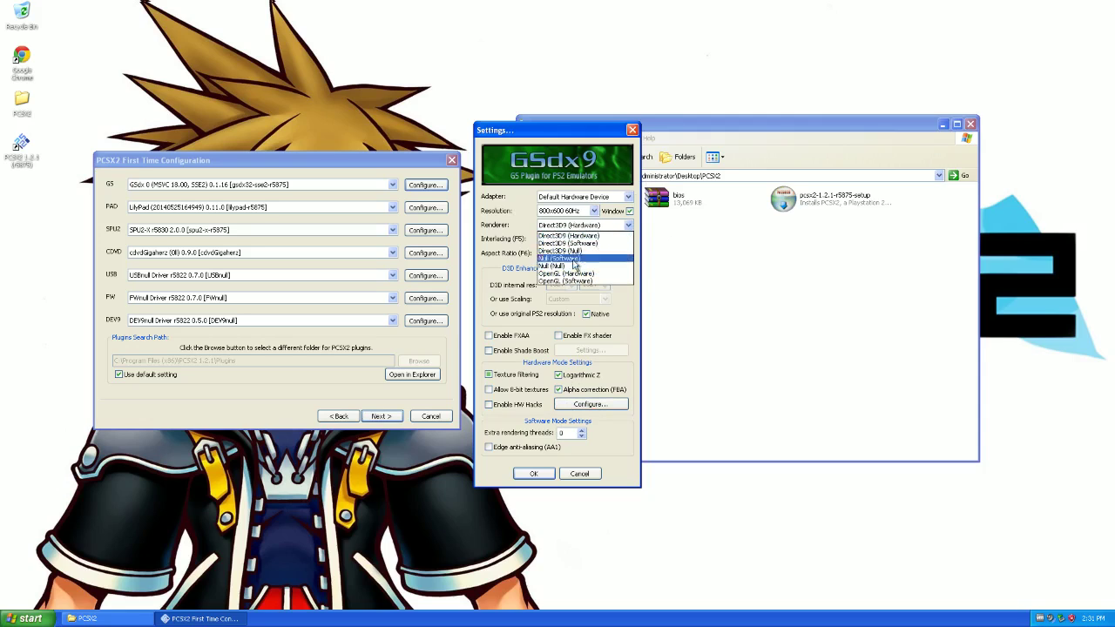
left_click(567, 205)
left_click(567, 205)
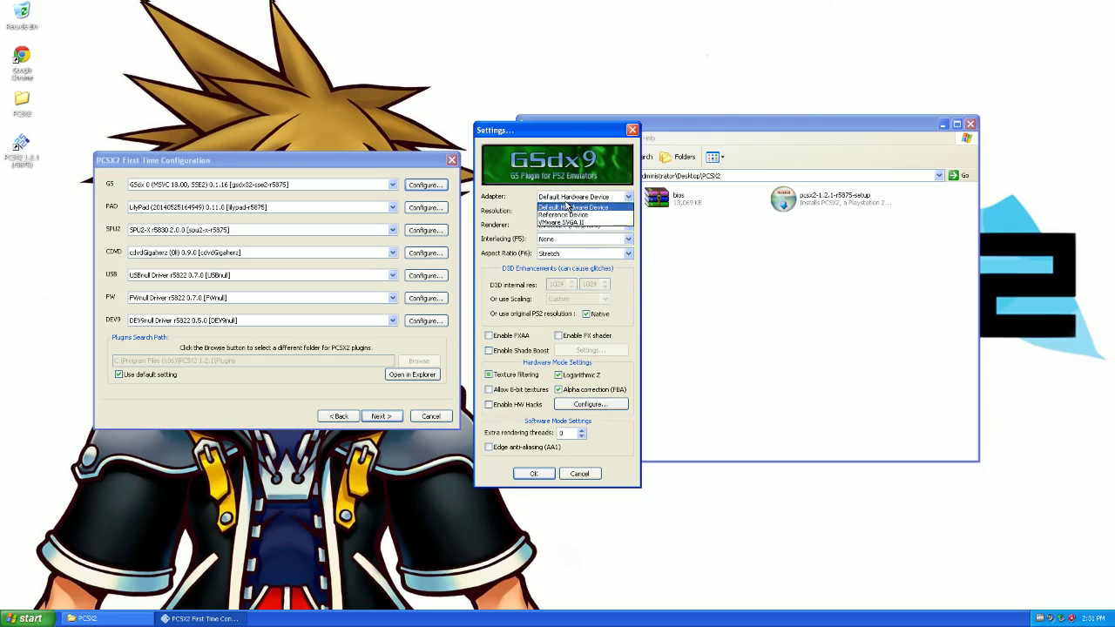
left_click(566, 207)
left_click(555, 226)
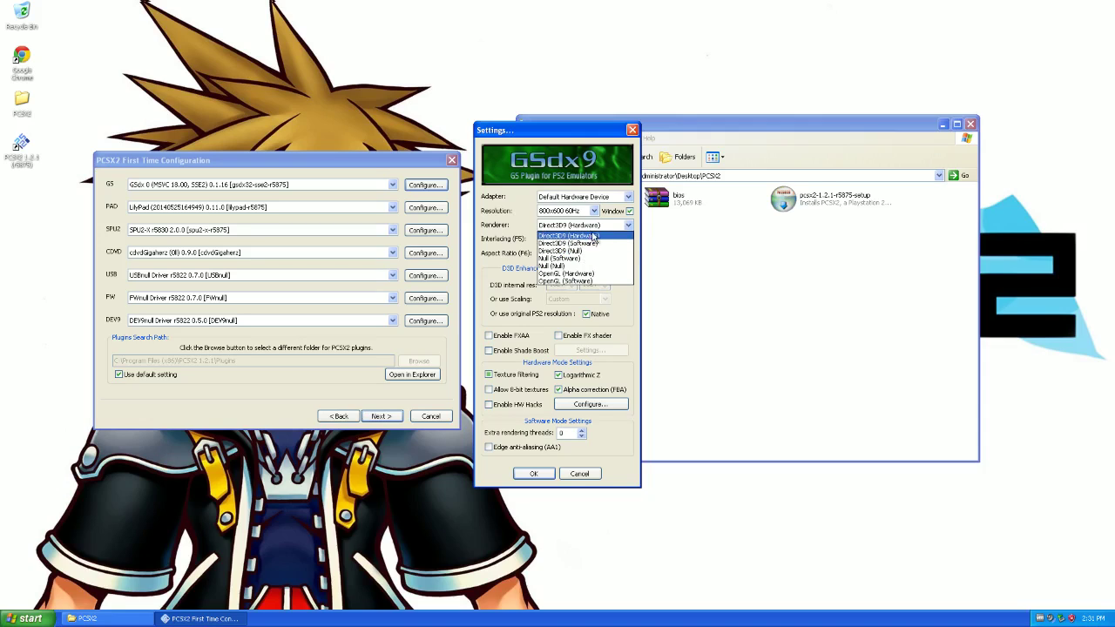
left_click(593, 241)
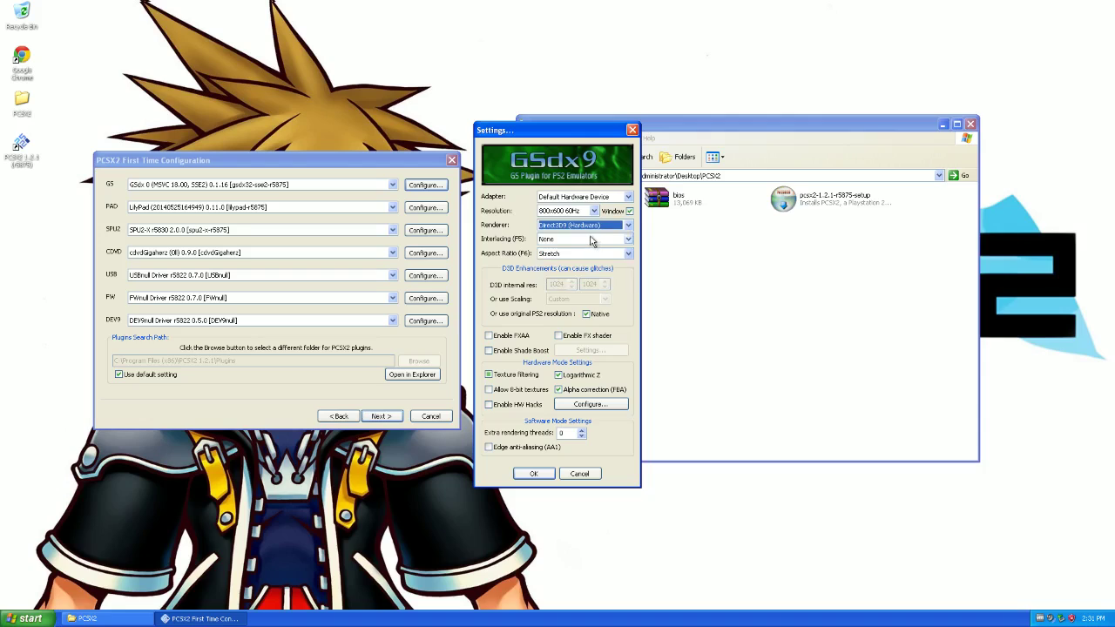
left_click(585, 226)
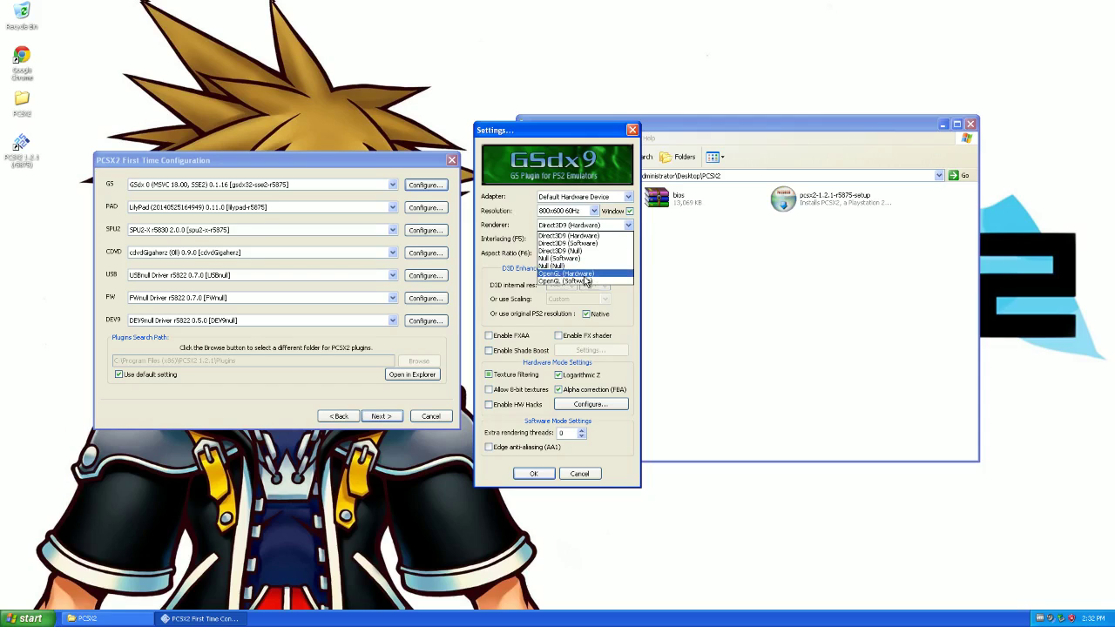
left_click(579, 235)
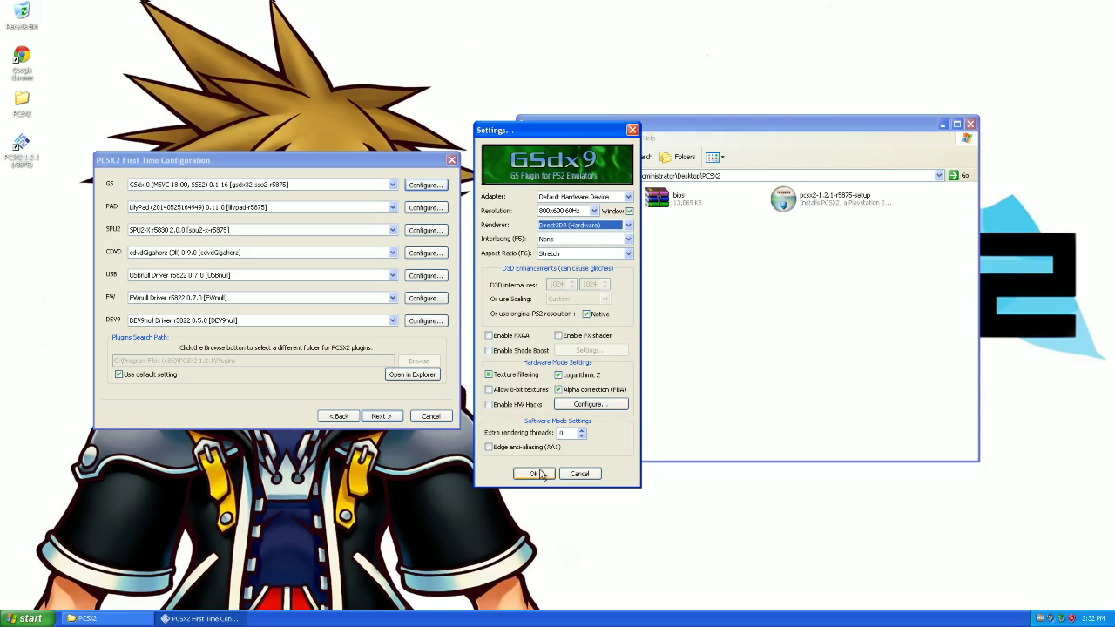
- Try the Direct3D9 (Software) renderer in the GSdx settings, returning to Direct3D9 (Hardware)
left_click(548, 227)
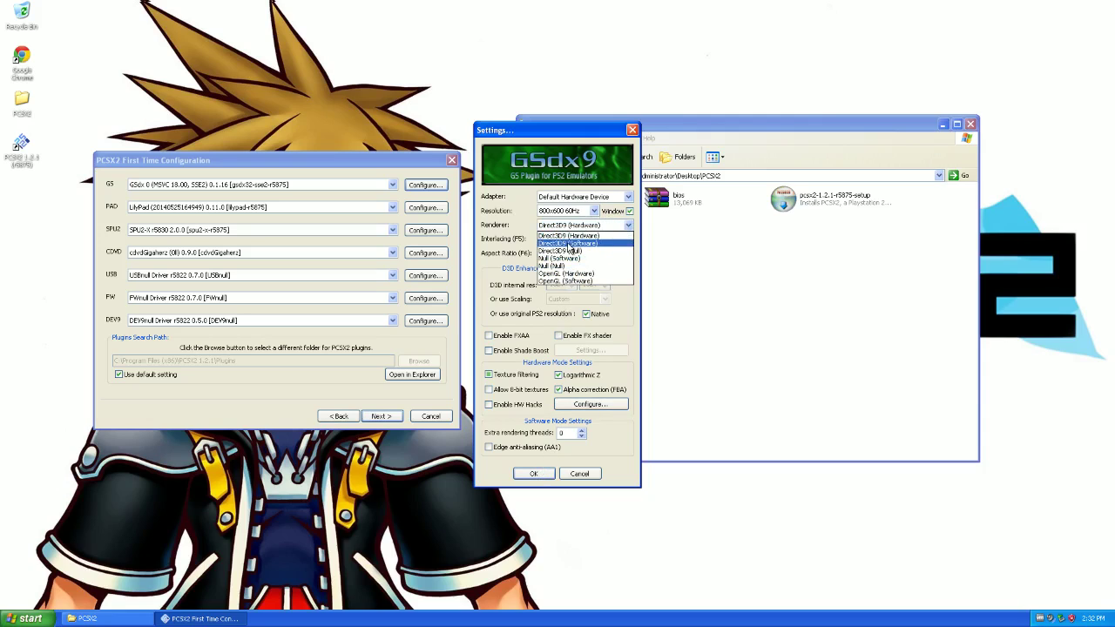
left_click(568, 244)
left_click(598, 228)
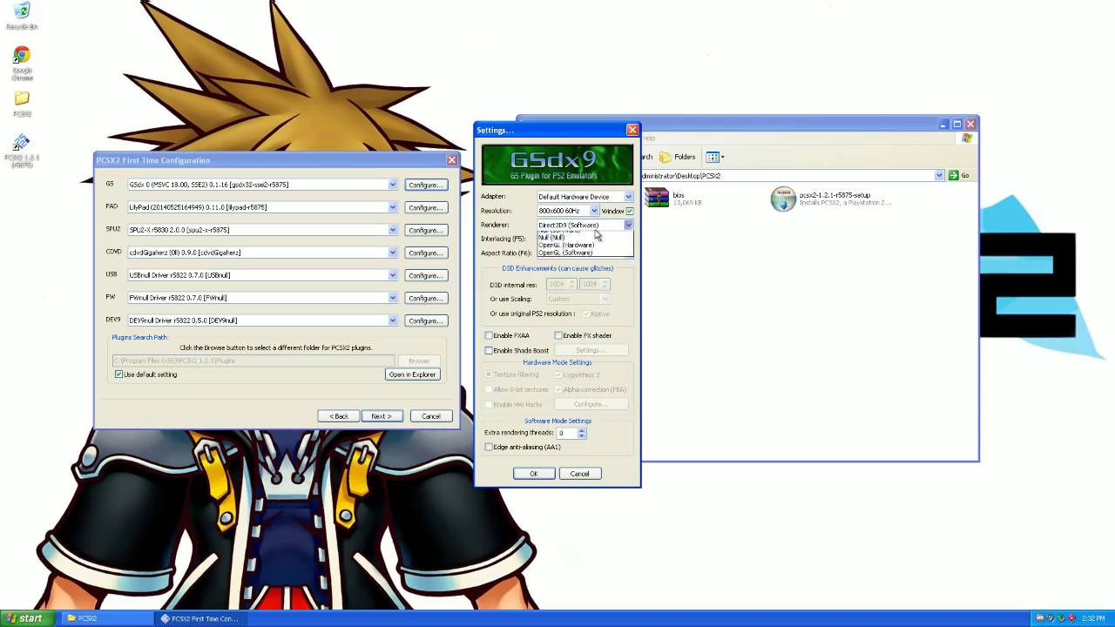
left_click(598, 238)
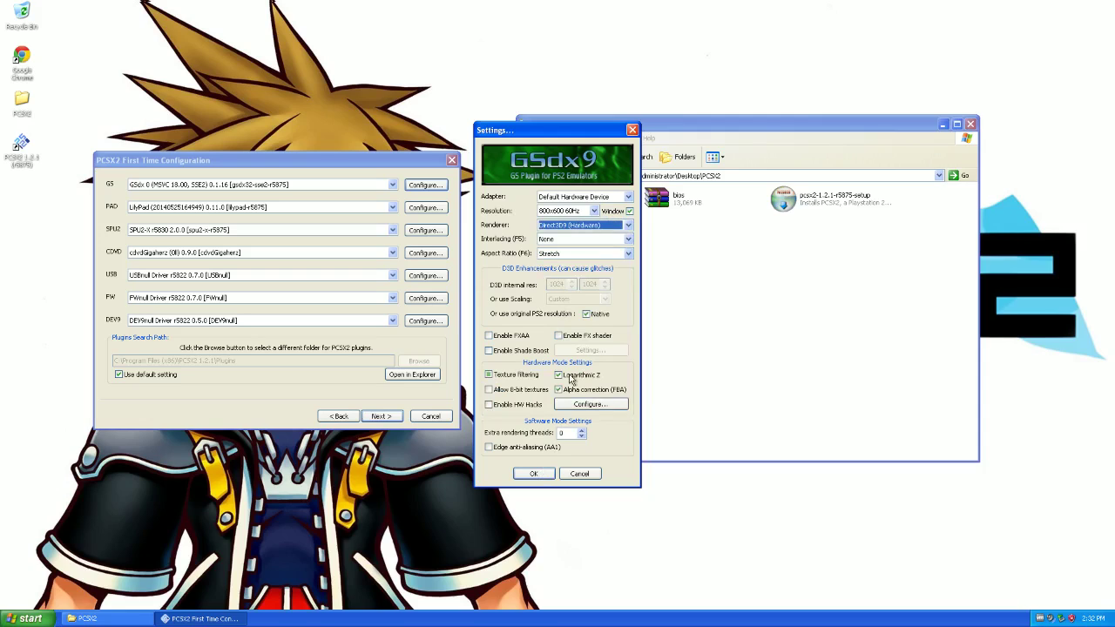
- Accept the GSdx settings and open the LilyPad control bindings for Pad 1
left_click(533, 474)
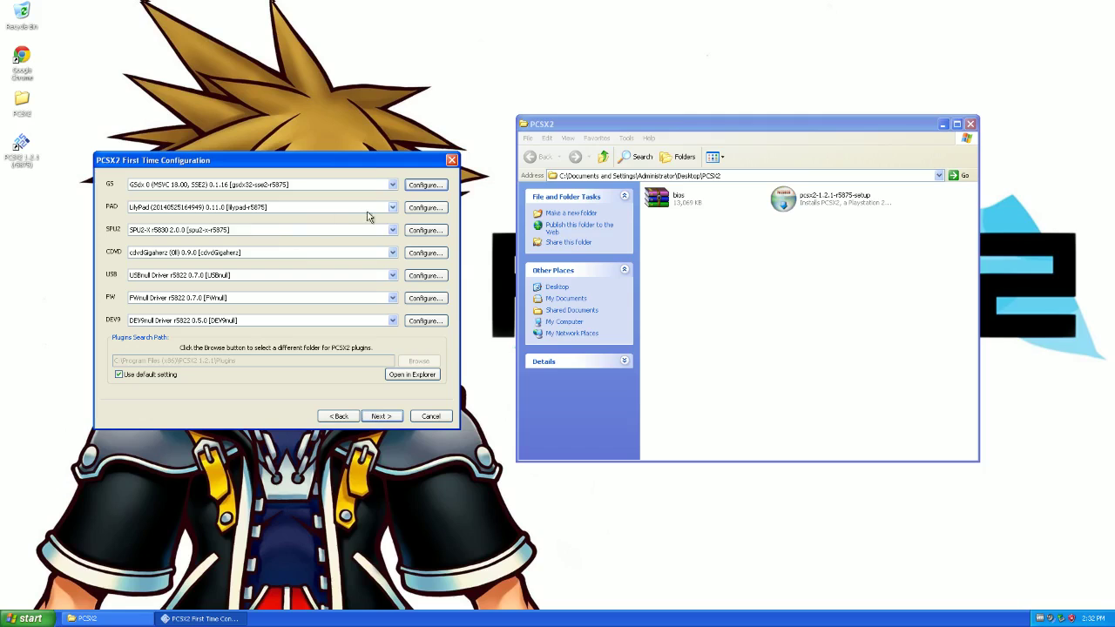
left_click(425, 207)
left_click(148, 188)
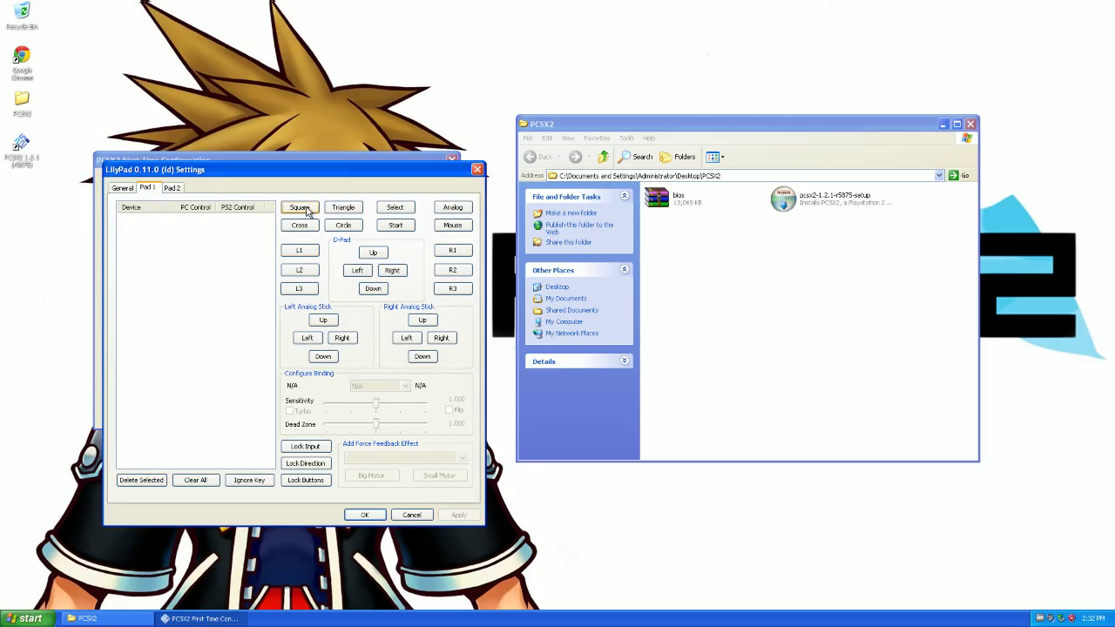
- Bind the Pad 1 face buttons to the keyboard: Circle to Z, Cross to X, Square to C and Triangle to V
left_click(357, 225)
key("z")
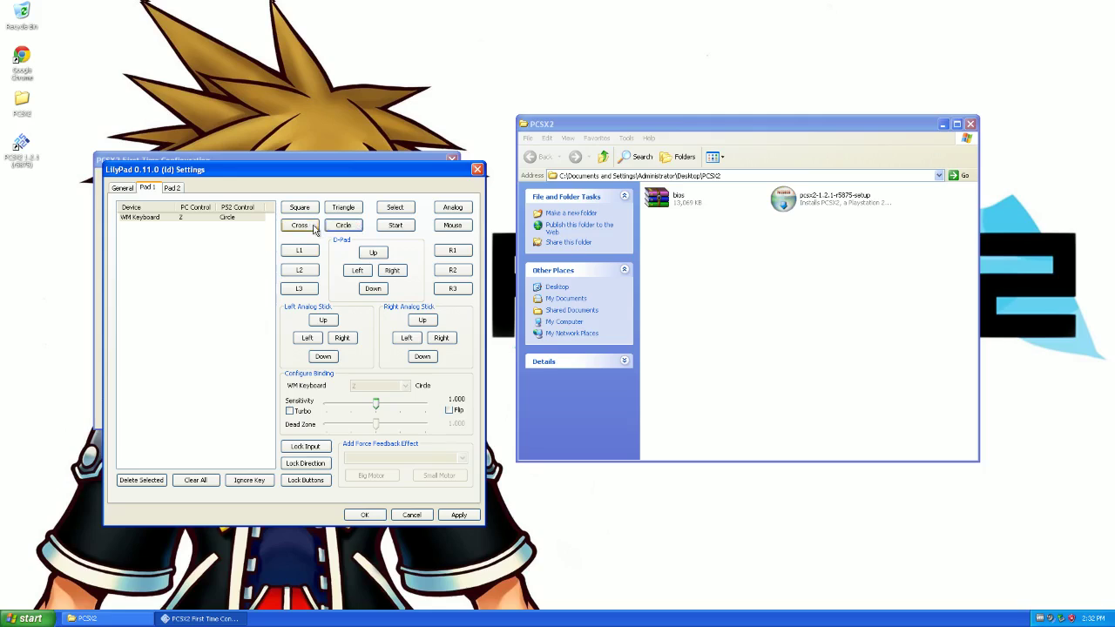
left_click(316, 228)
key("x")
left_click(340, 214)
key("c")
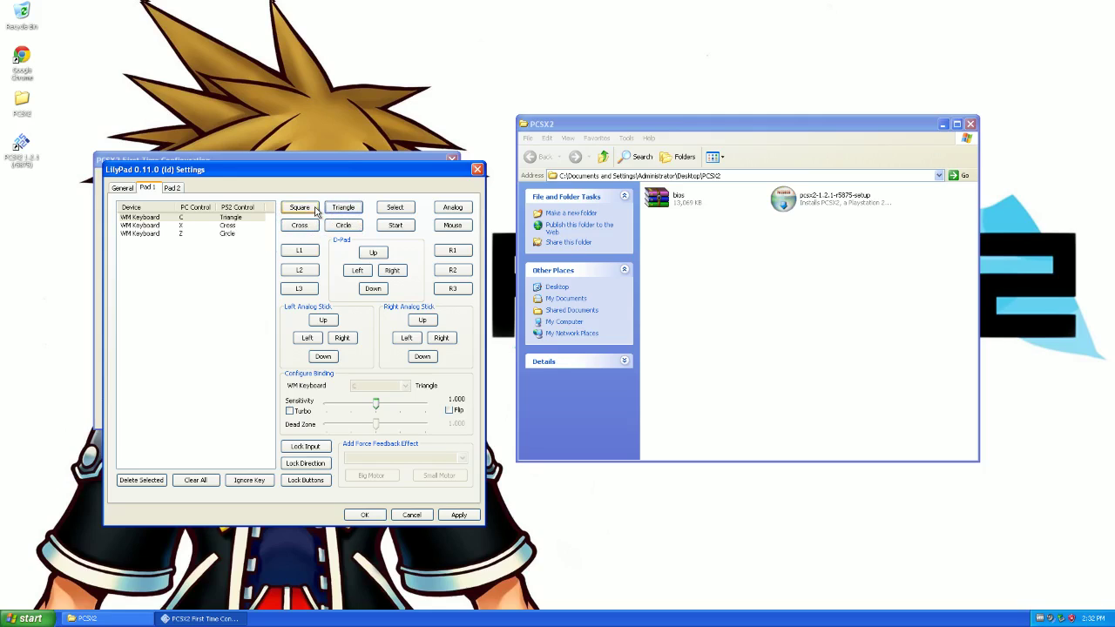
left_click(315, 211)
key("v")
left_click(315, 211)
key("c")
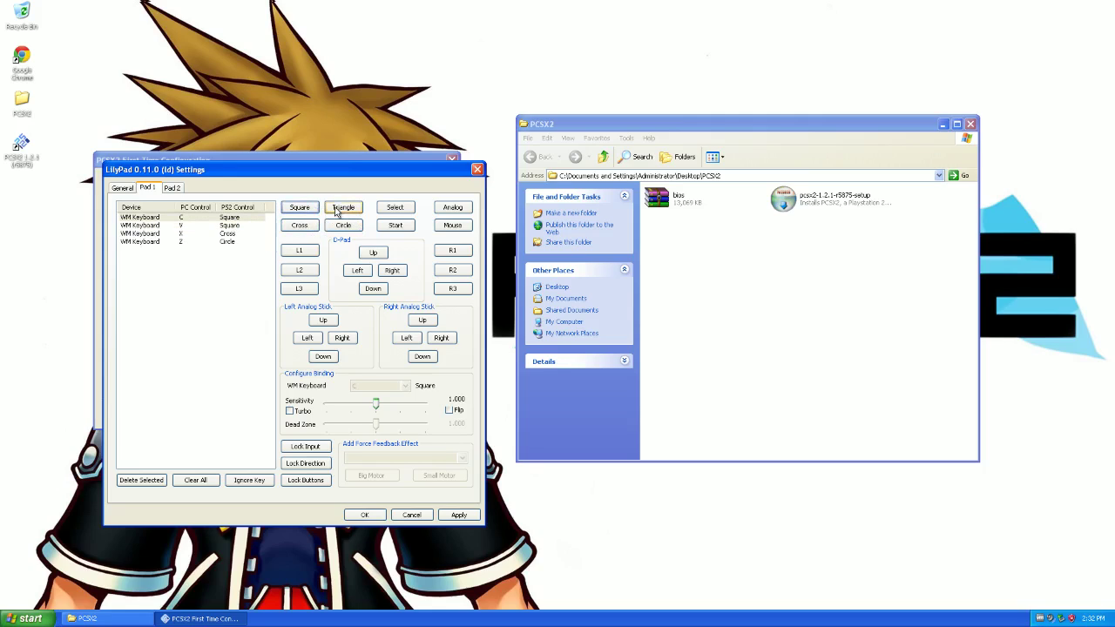
left_click(341, 212)
key("v")
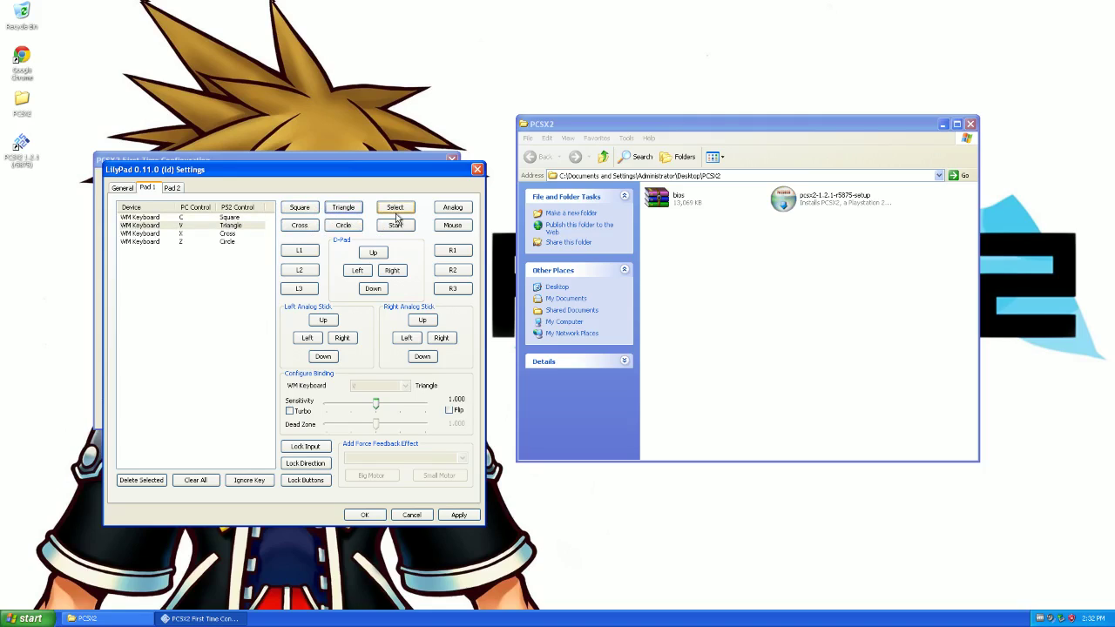
- Bind Select to Backspace and Start to Enter for Pad 1
left_click(397, 212)
key("BackSpace")
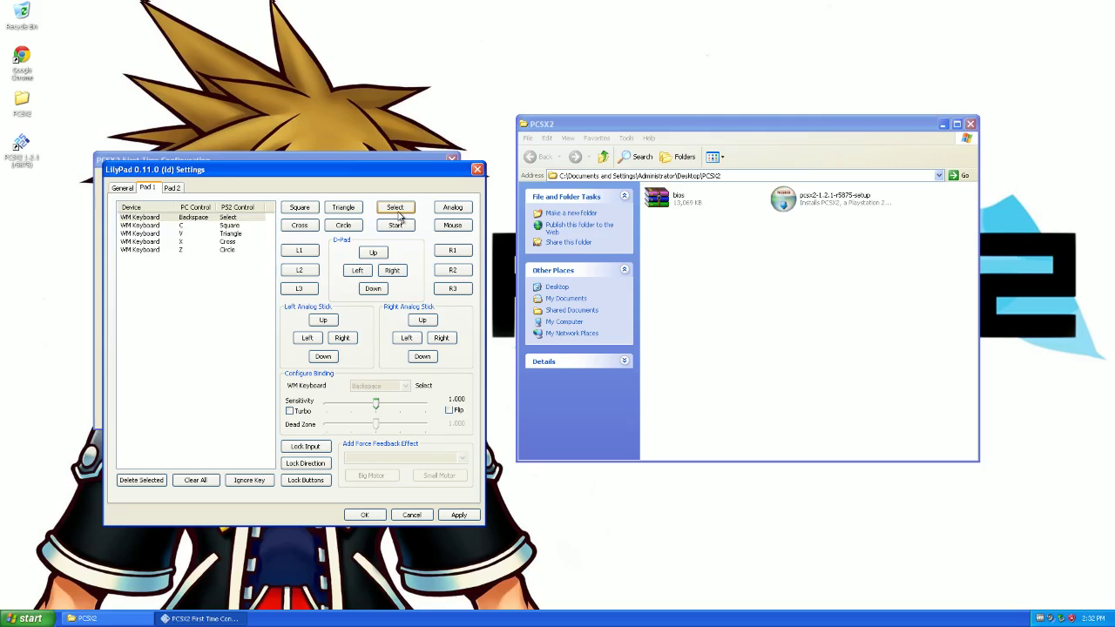
left_click(398, 225)
key("Return")
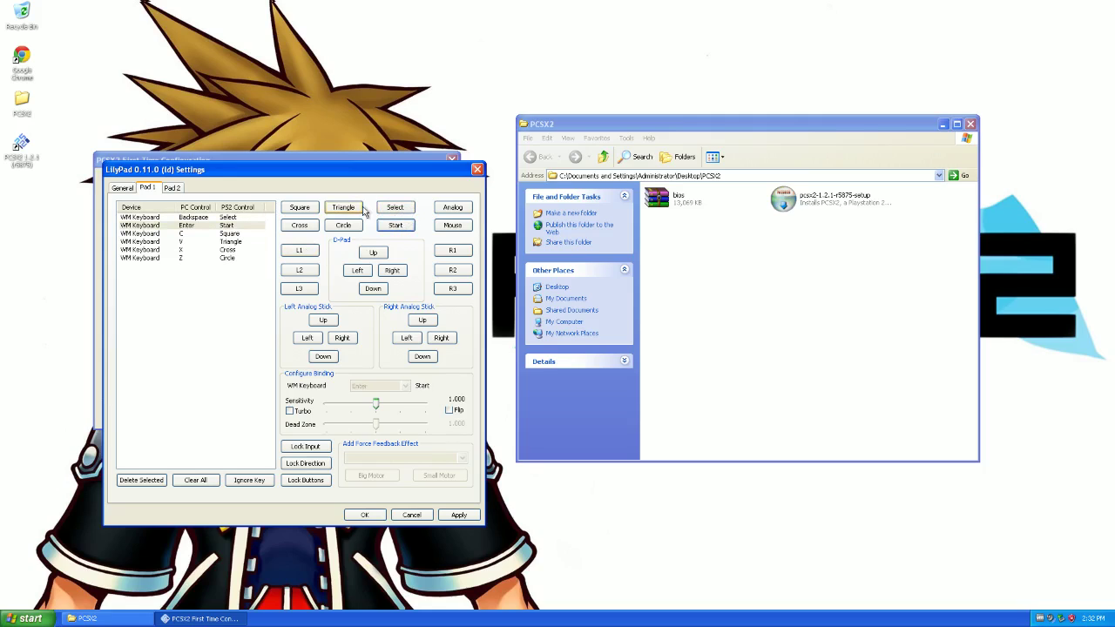
- Bind the left analog stick's up, down, left and right directions to W, S, A and D
left_click(323, 320)
key("w")
left_click(323, 356)
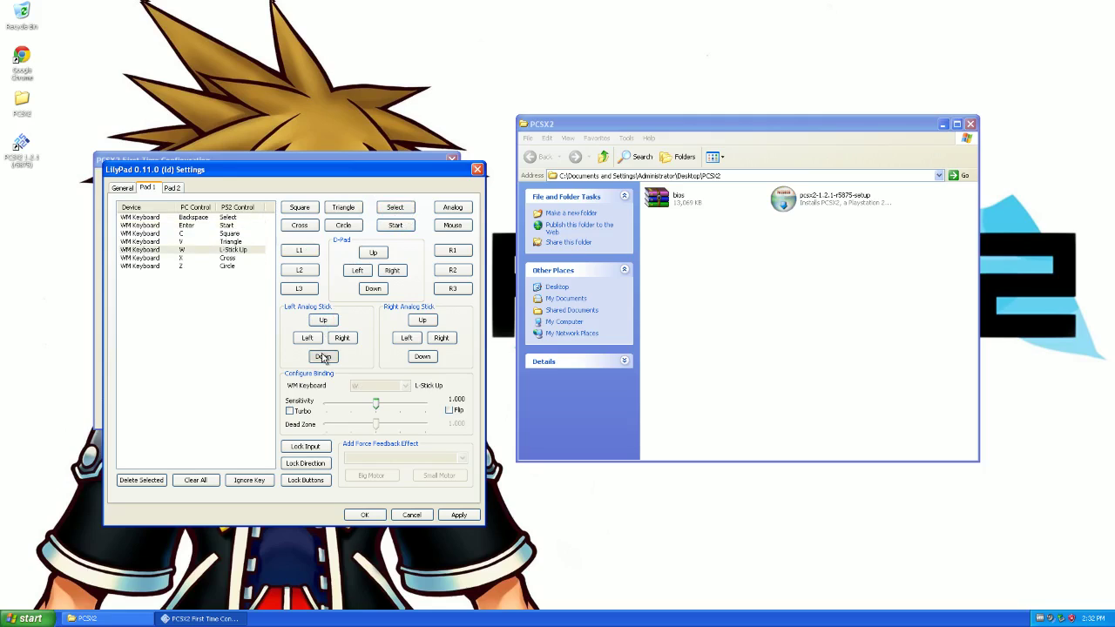
key("s")
left_click(308, 338)
key("a")
left_click(342, 338)
key("d")
- Bind the four D-Pad directions to the matching keyboard arrow keys and accept the LilyPad settings
left_click(373, 252)
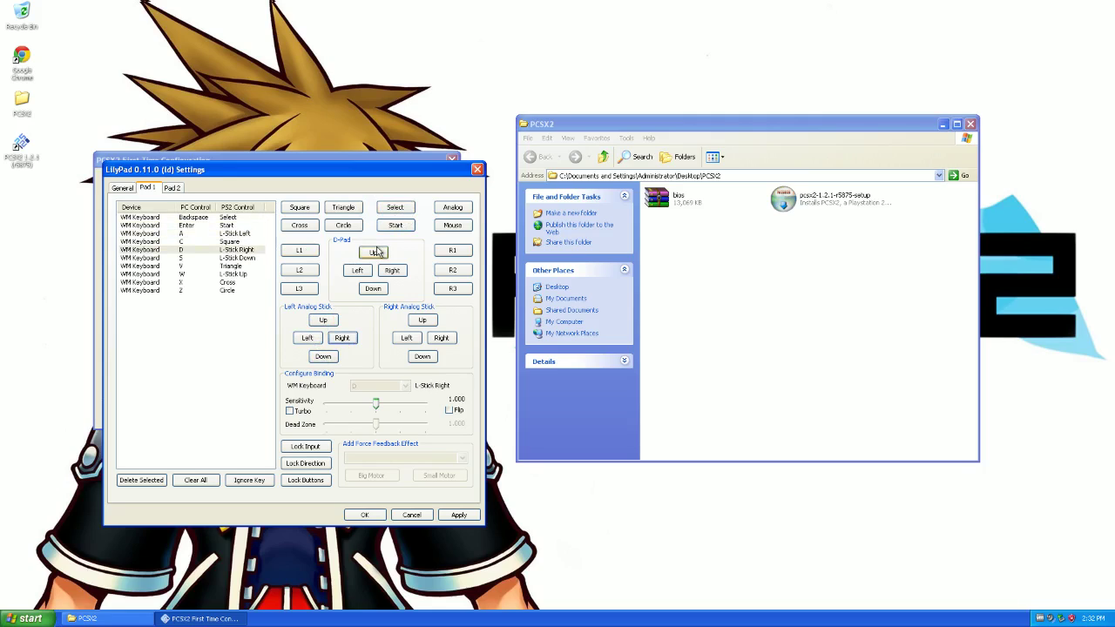
key("Up")
left_click(373, 287)
key("Down")
left_click(357, 270)
key("Left")
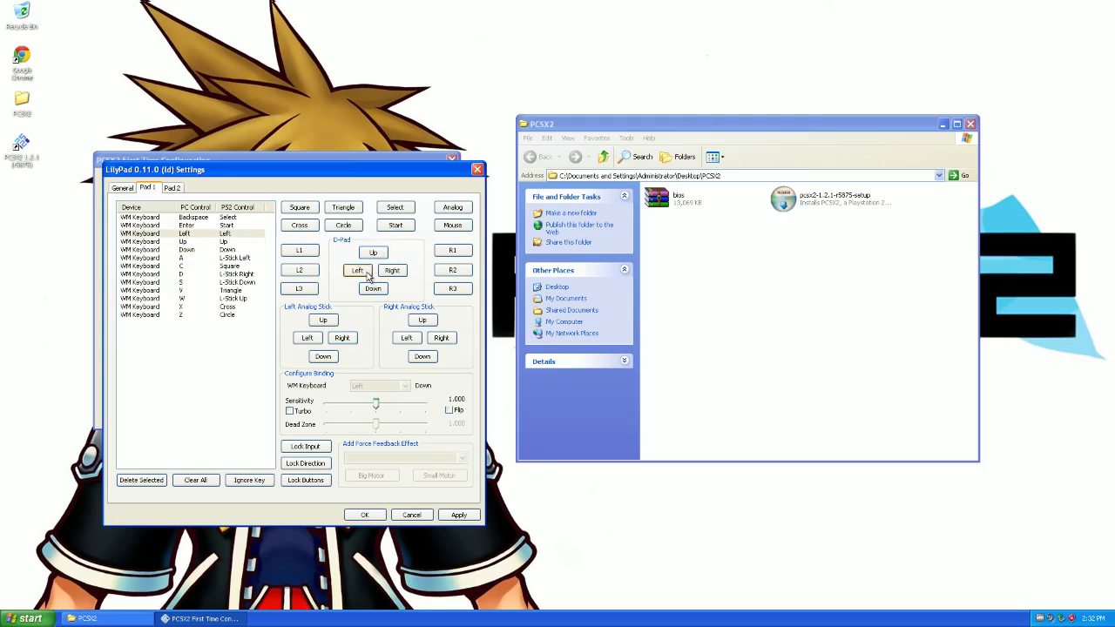
left_click(392, 270)
key("Right")
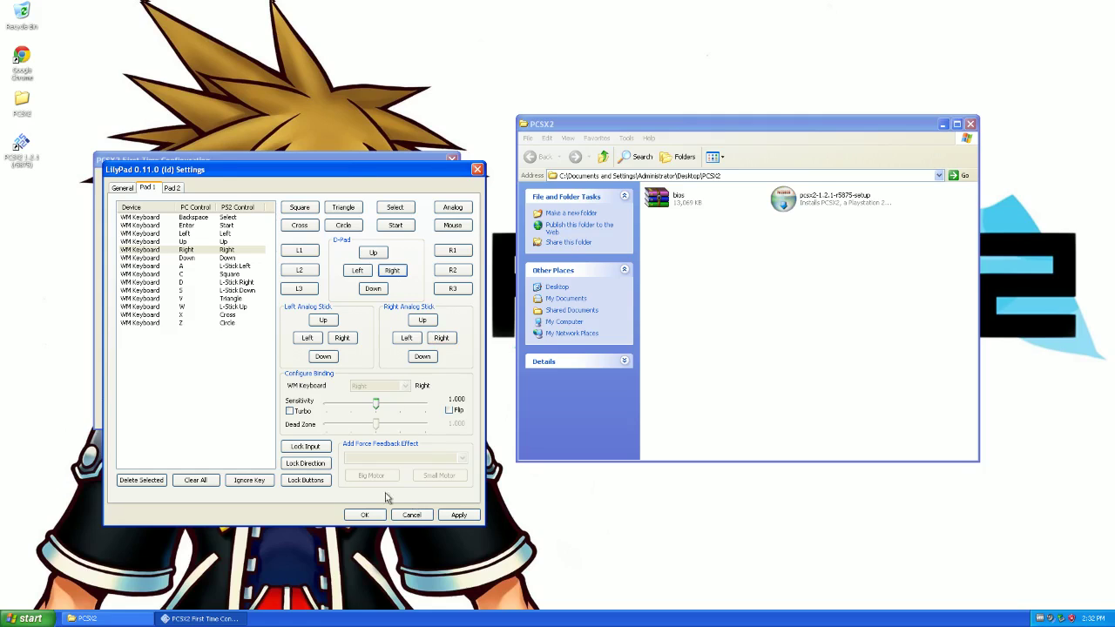
left_click(376, 515)
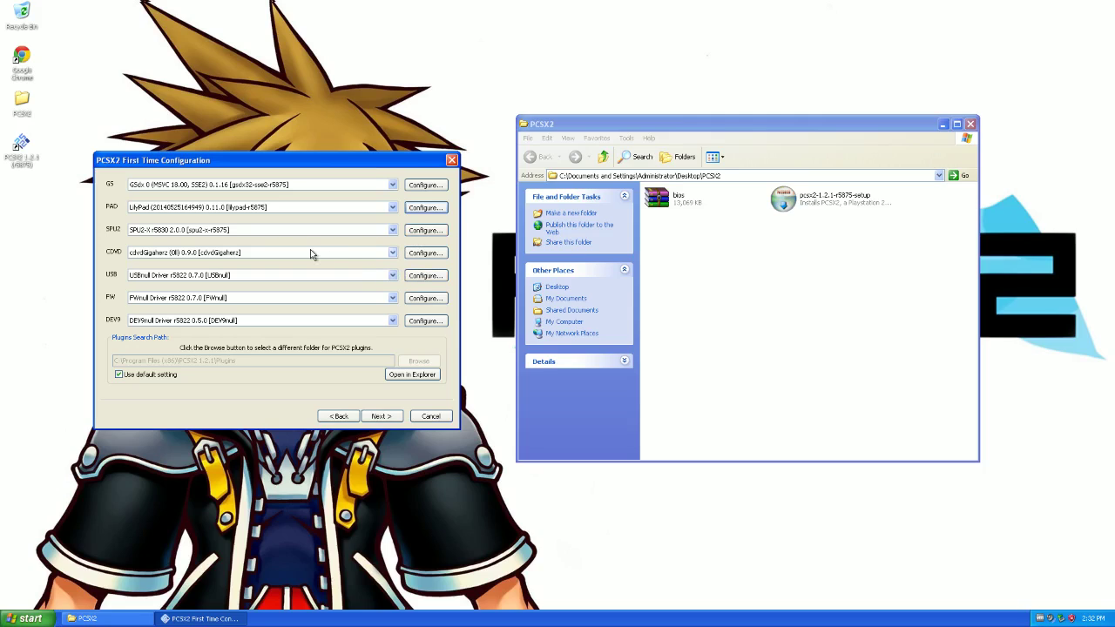
- Open the SPU2-X sound settings and accept them with the XAudio 2 (Recommended) module
left_click(415, 231)
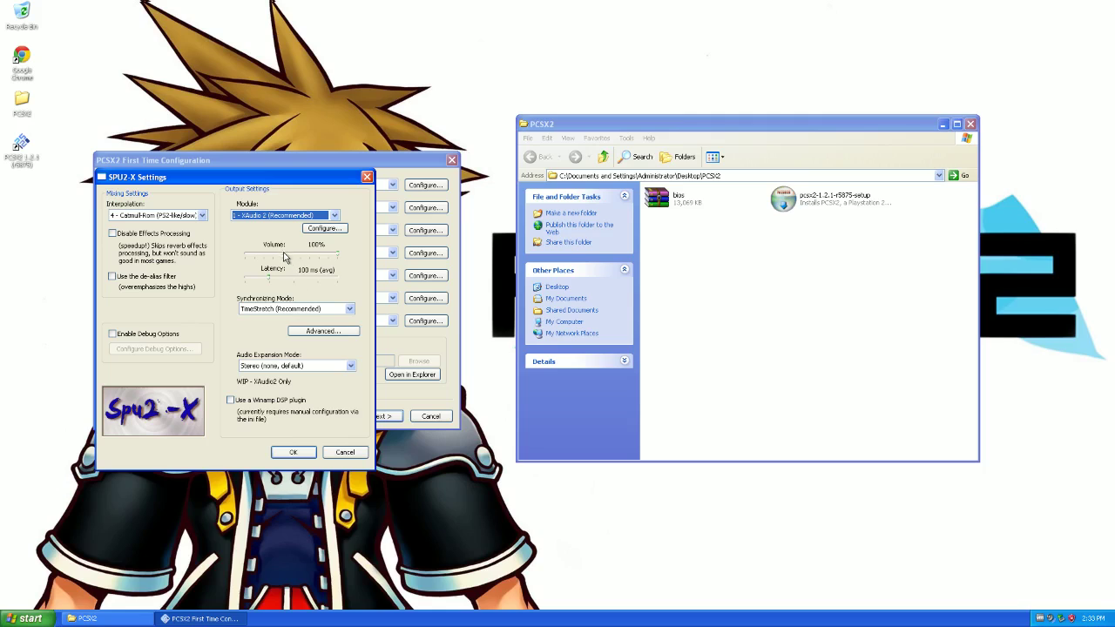
left_click(292, 452)
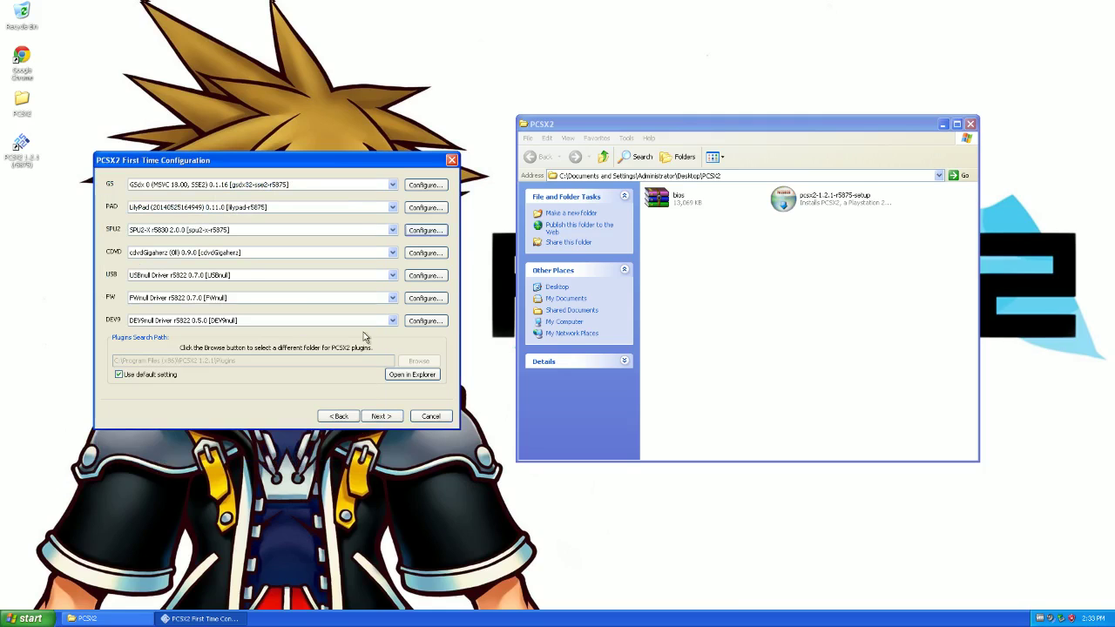
- Try the CDVDnull Driver 0.6.0 as the CDVD plugin and check its configuration
left_click(435, 253)
left_click(231, 246)
left_click(248, 253)
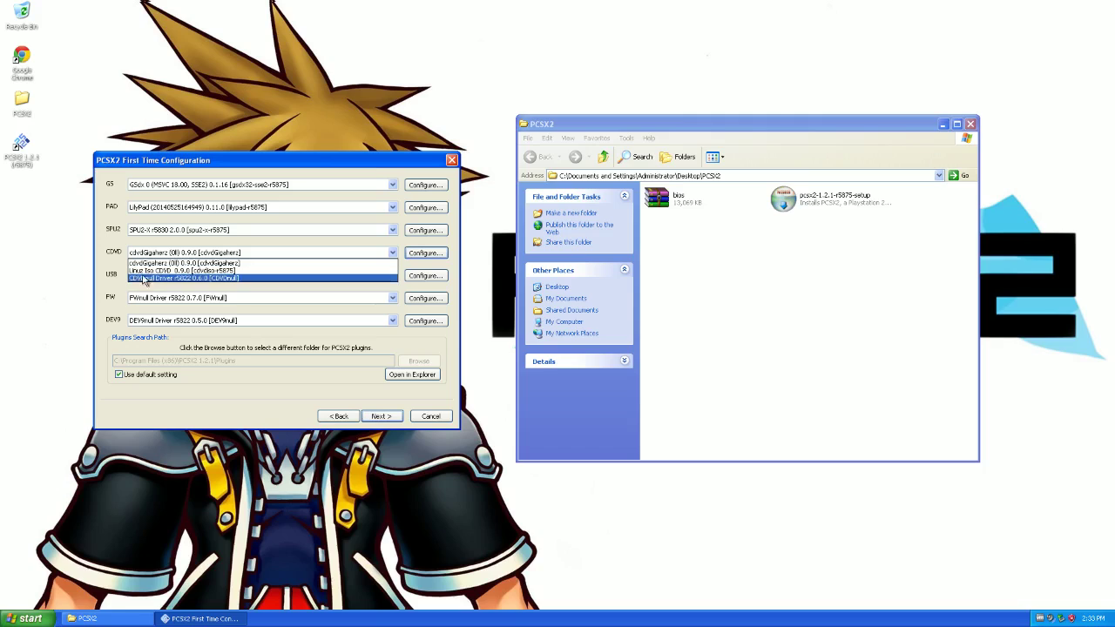
left_click(153, 281)
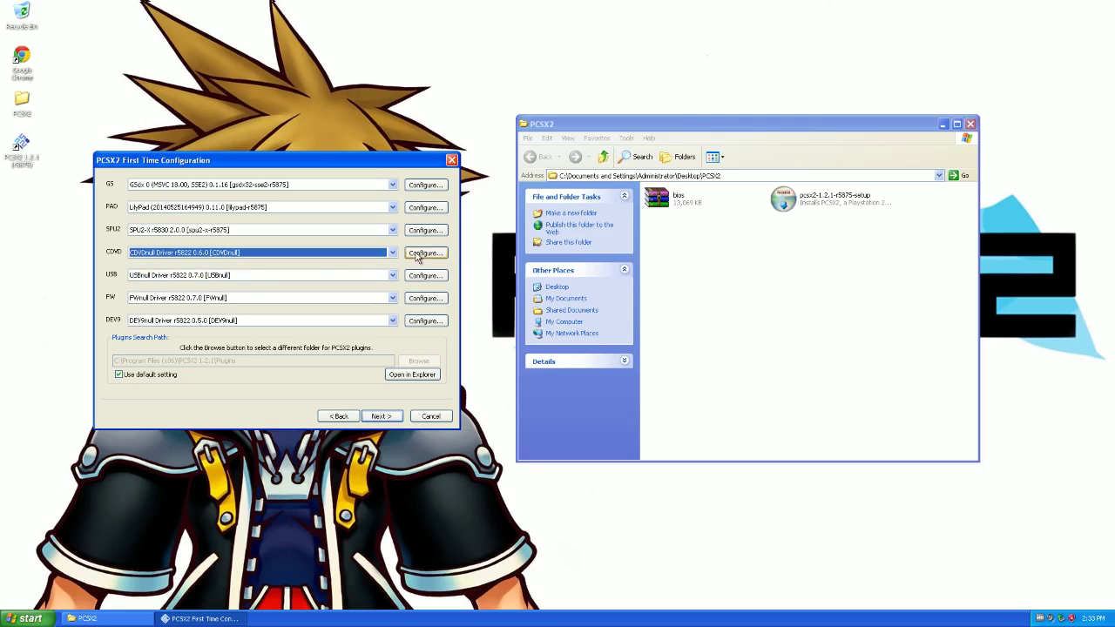
left_click(421, 253)
left_click(558, 338)
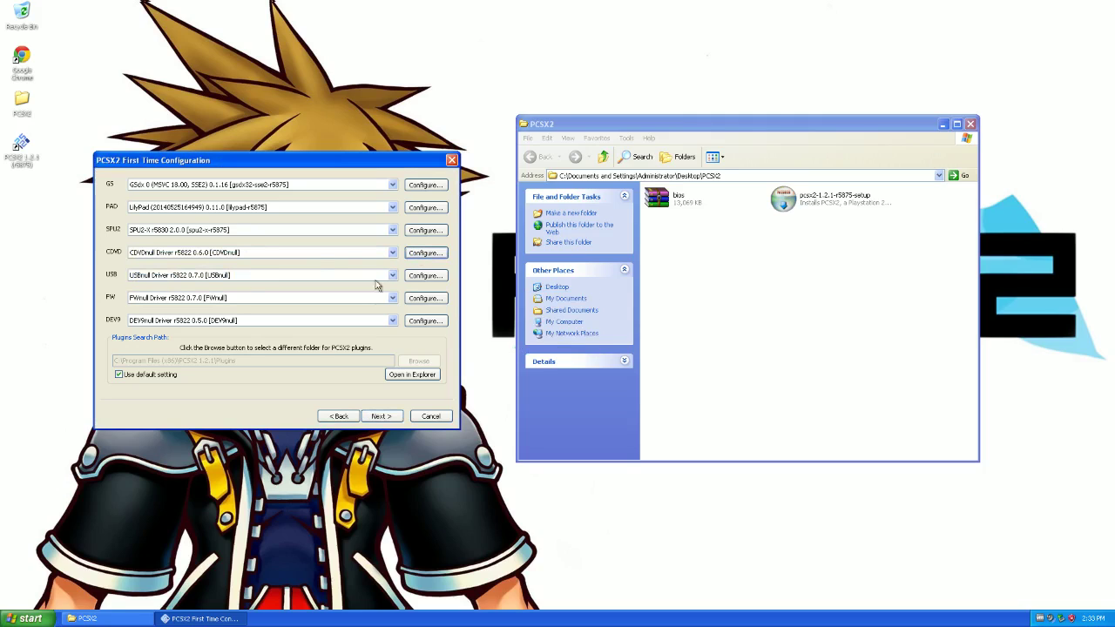
- Choose the cdvdGigaherz 0.9.0 plugin for CDVD and set its source drive to D:
left_click(229, 251)
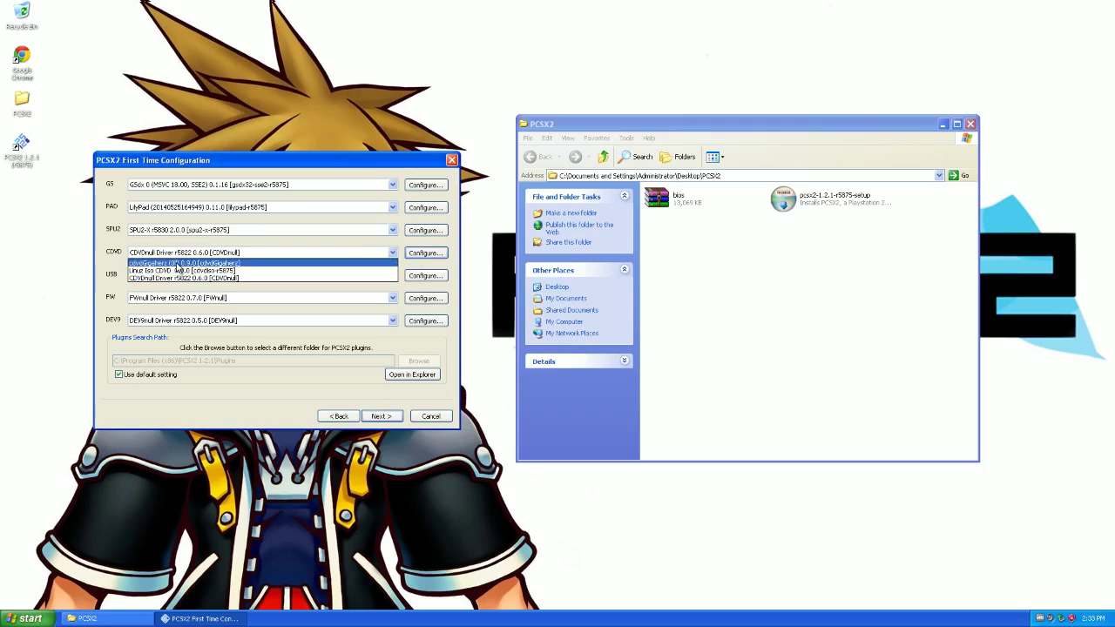
left_click(174, 264)
left_click(440, 255)
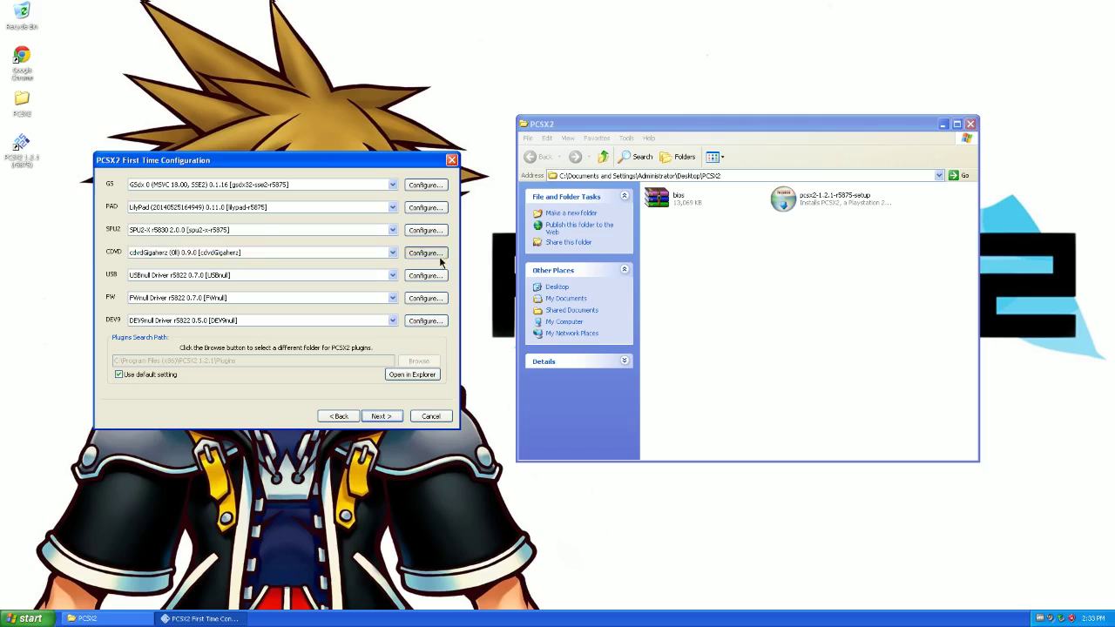
left_click(115, 210)
left_click(120, 223)
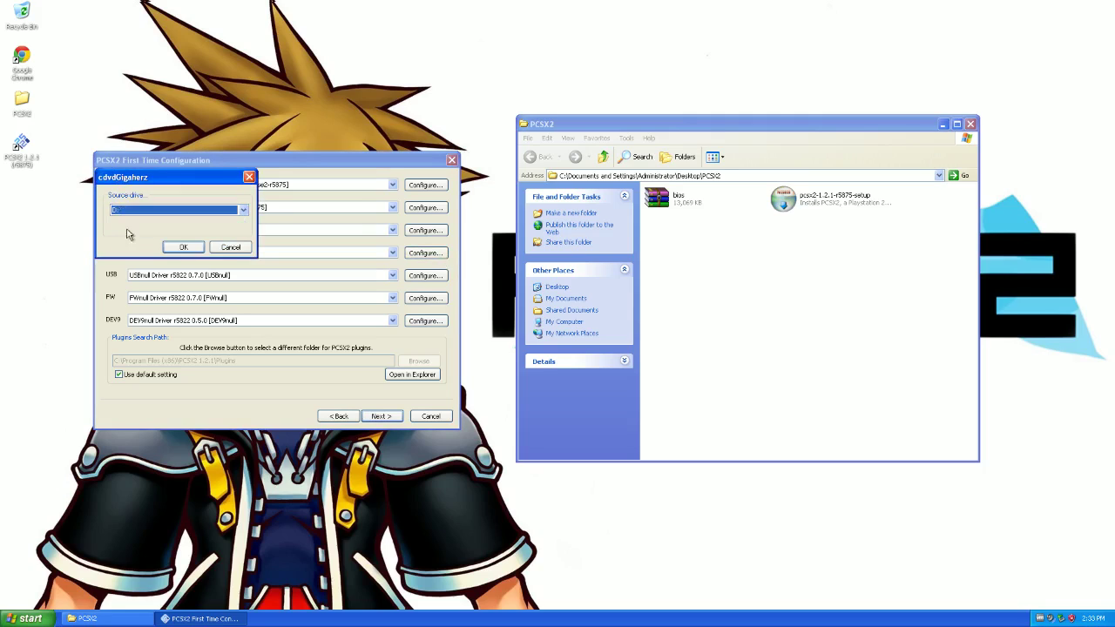
left_click(184, 247)
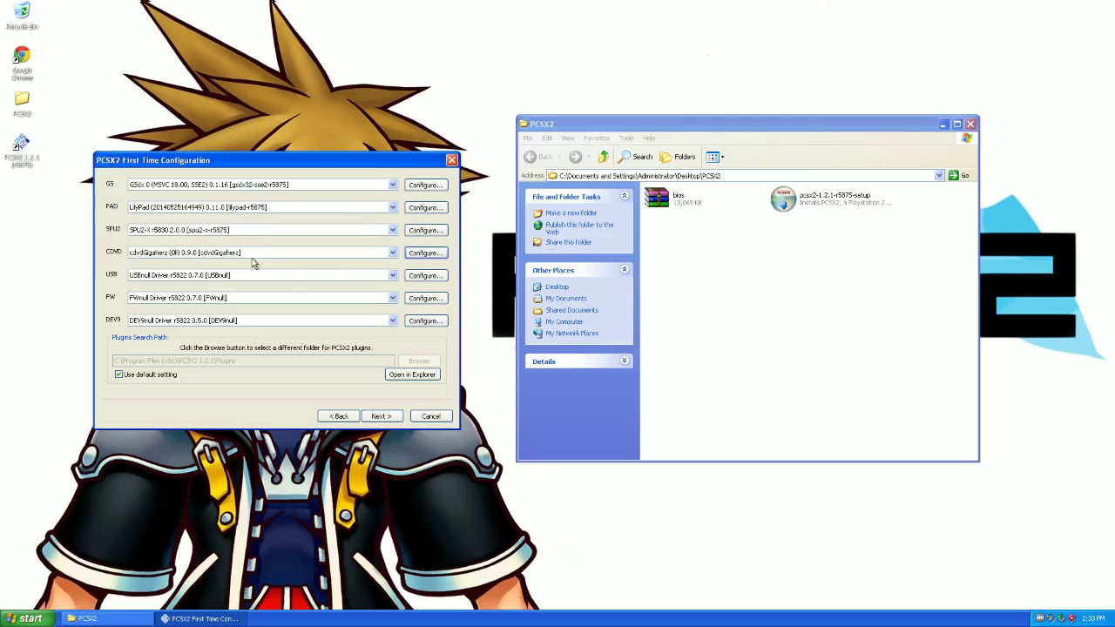
- Review the available CDVD plugins and the cdvdGigaherz source drive, keeping cdvdGigaherz 0.9.0 selected
left_click(240, 252)
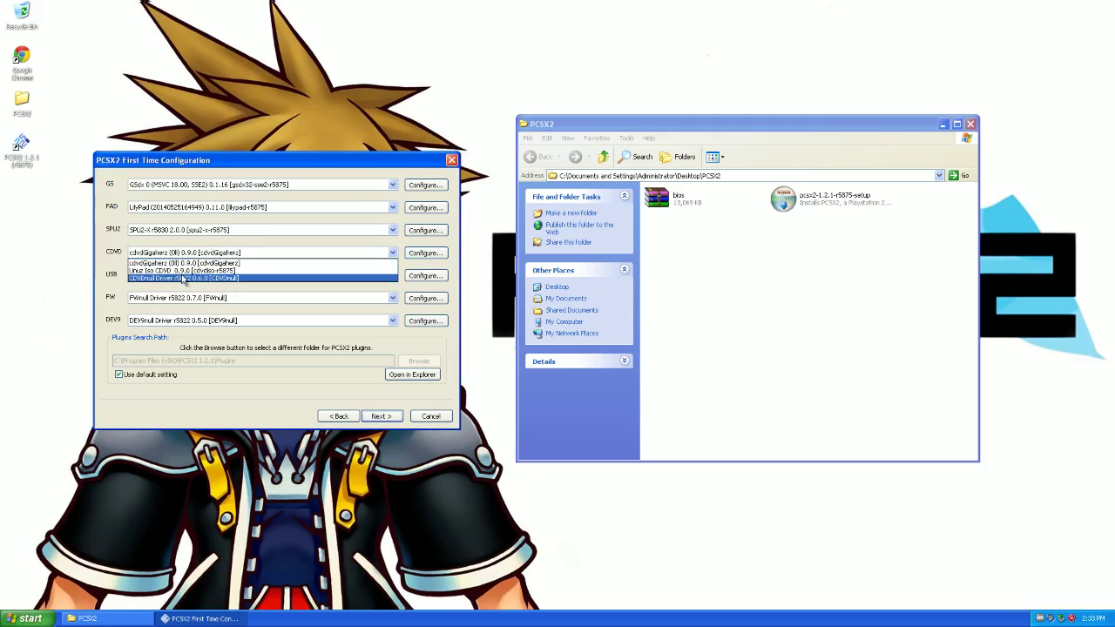
left_click(171, 263)
left_click(425, 252)
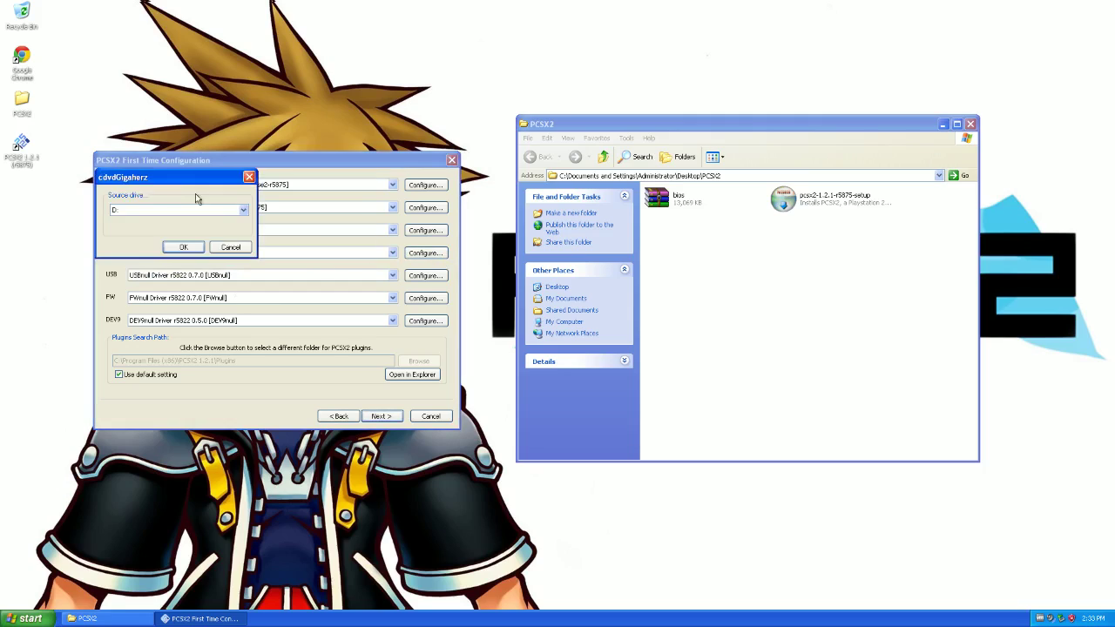
left_click(177, 209)
left_click(177, 225)
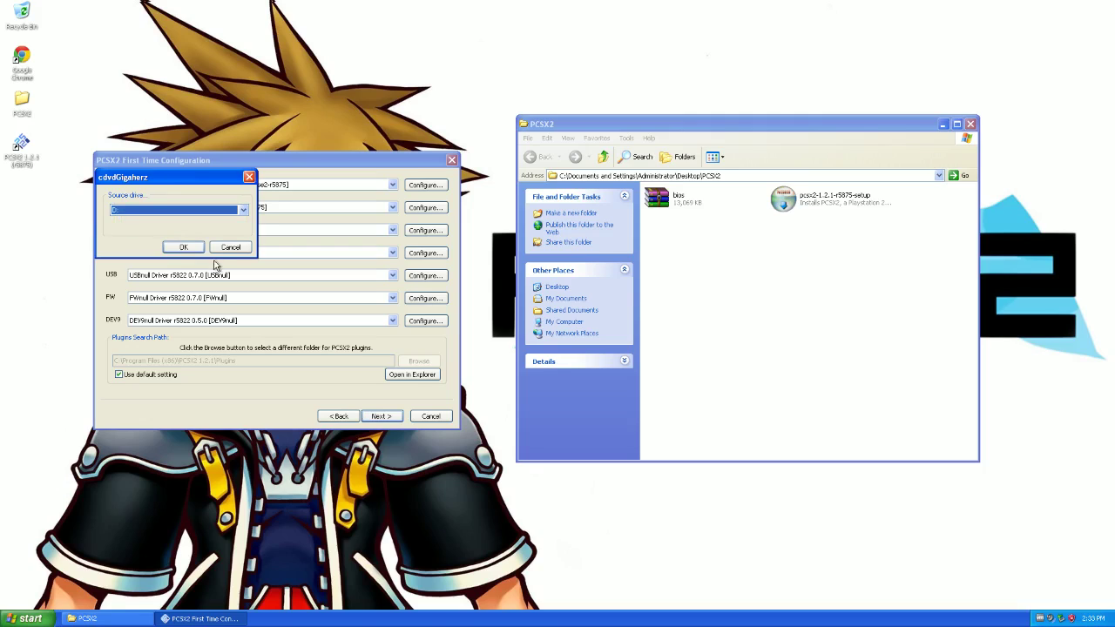
left_click(184, 248)
left_click(196, 253)
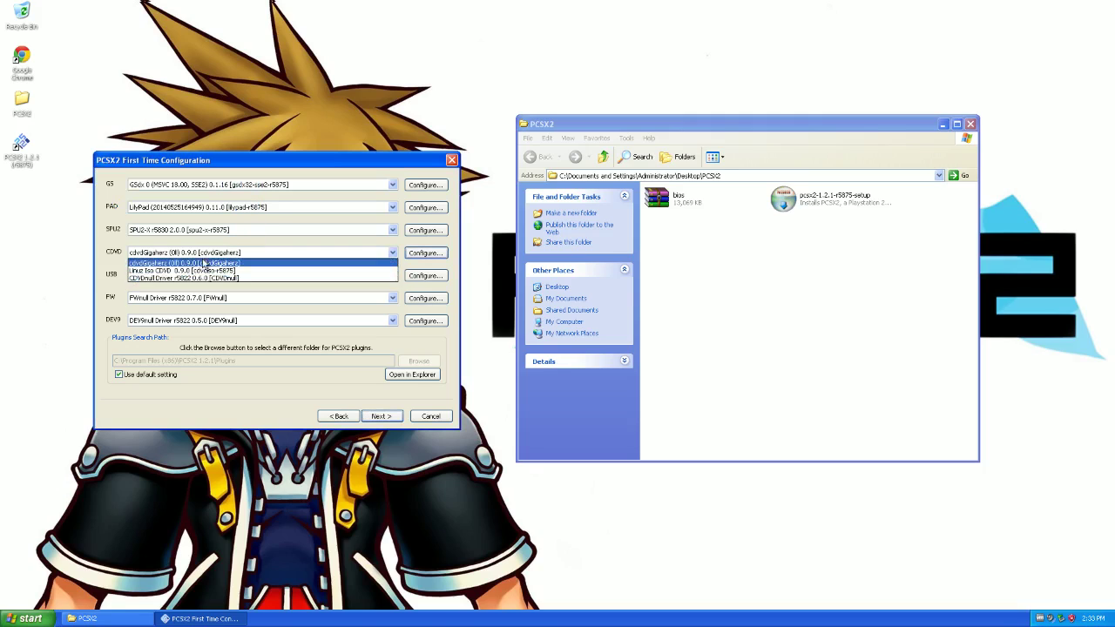
left_click(205, 262)
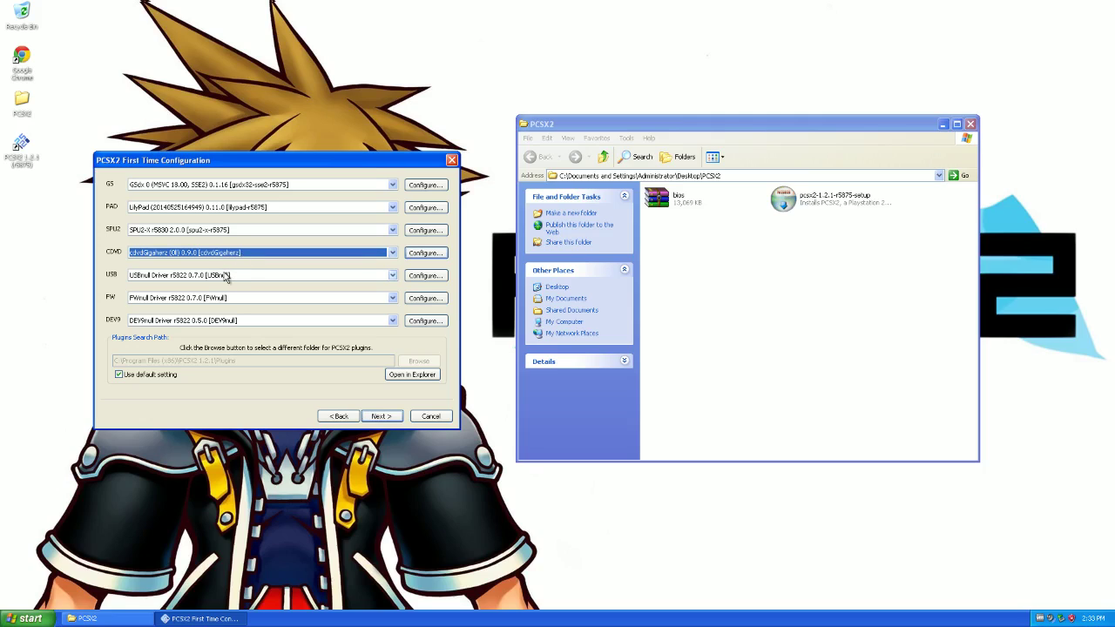
- Keep the null drivers for USB, FW and DEV9 and continue to the BIOS selection page
left_click(224, 277)
left_click(224, 276)
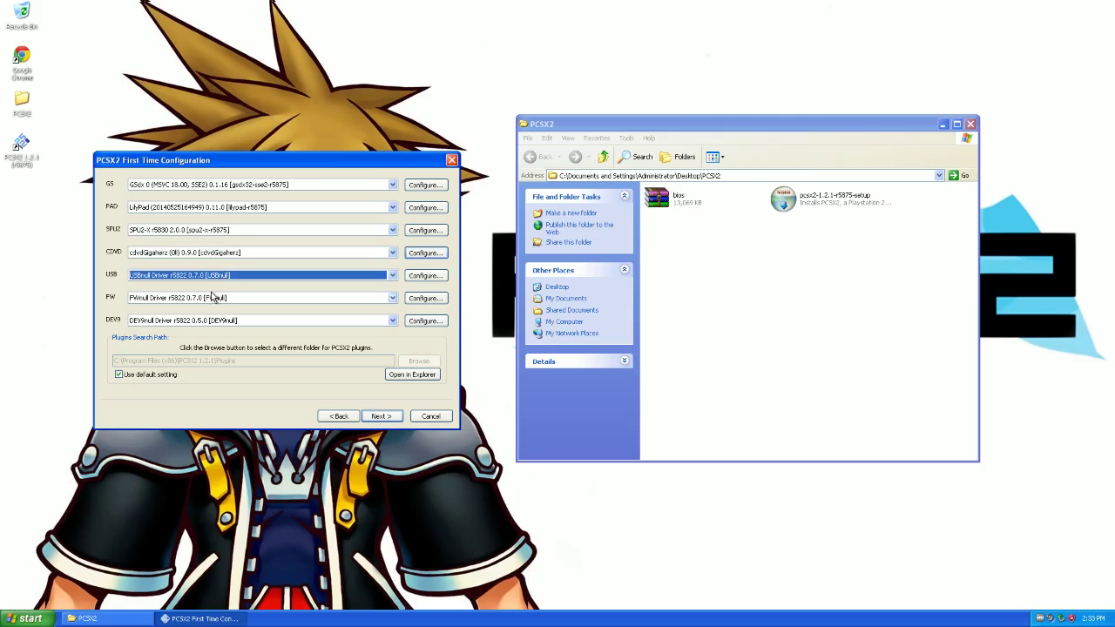
left_click(211, 298)
left_click(213, 298)
left_click(214, 277)
left_click(212, 287)
left_click(214, 324)
left_click(214, 326)
left_click(377, 418)
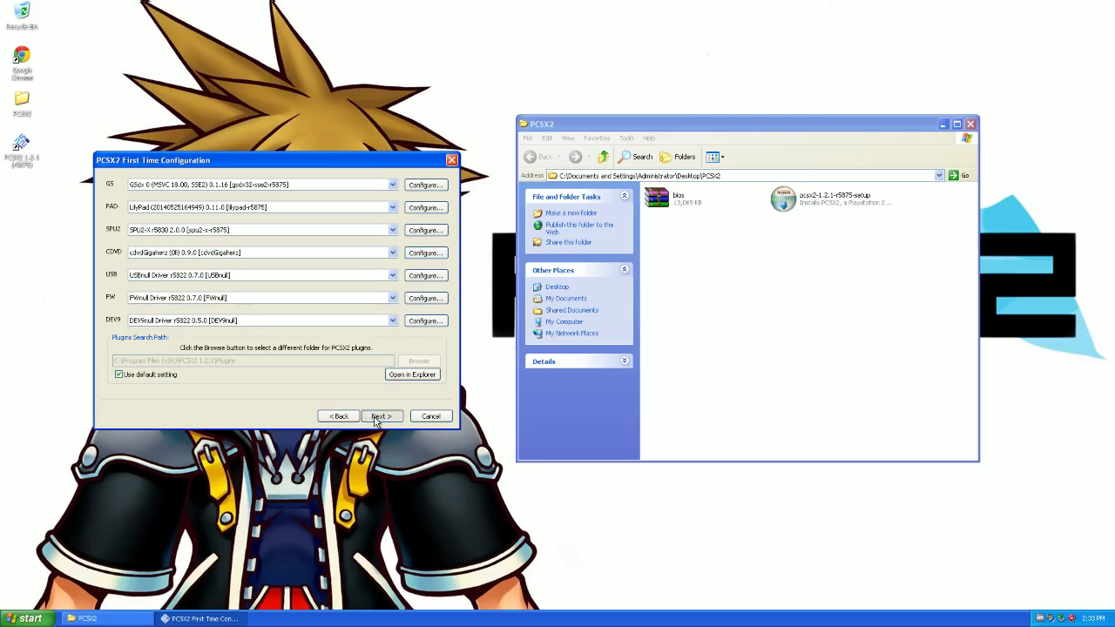
- Open the bios archive from the desktop PCSX2 folder and arrange its window beside the First Time Configuration window
left_click_drag(129, 160, 145, 157)
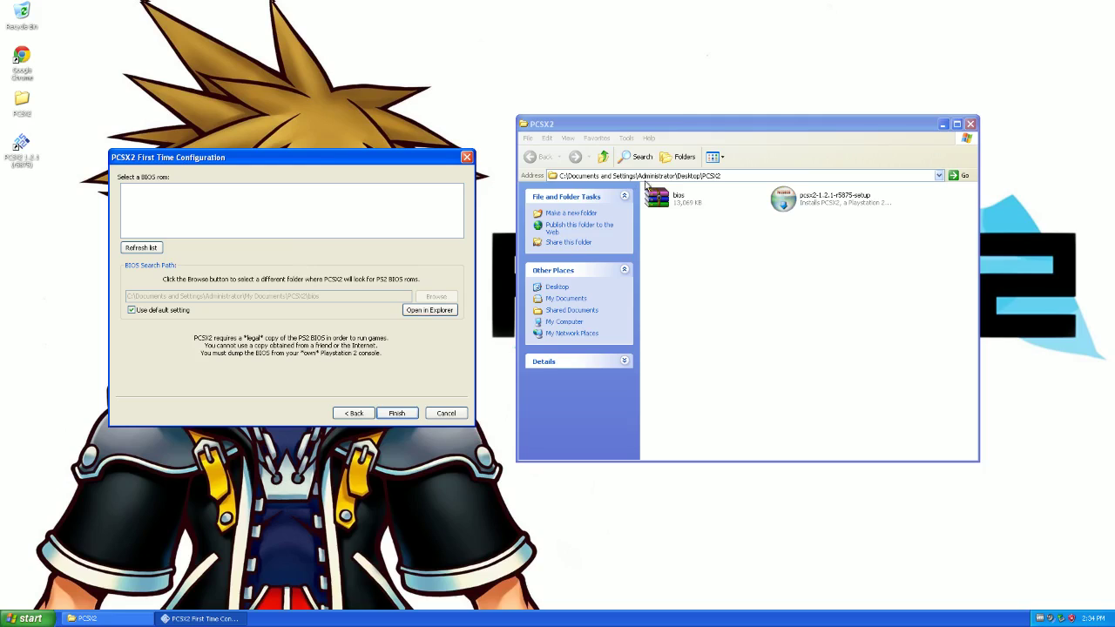
double_click(672, 201)
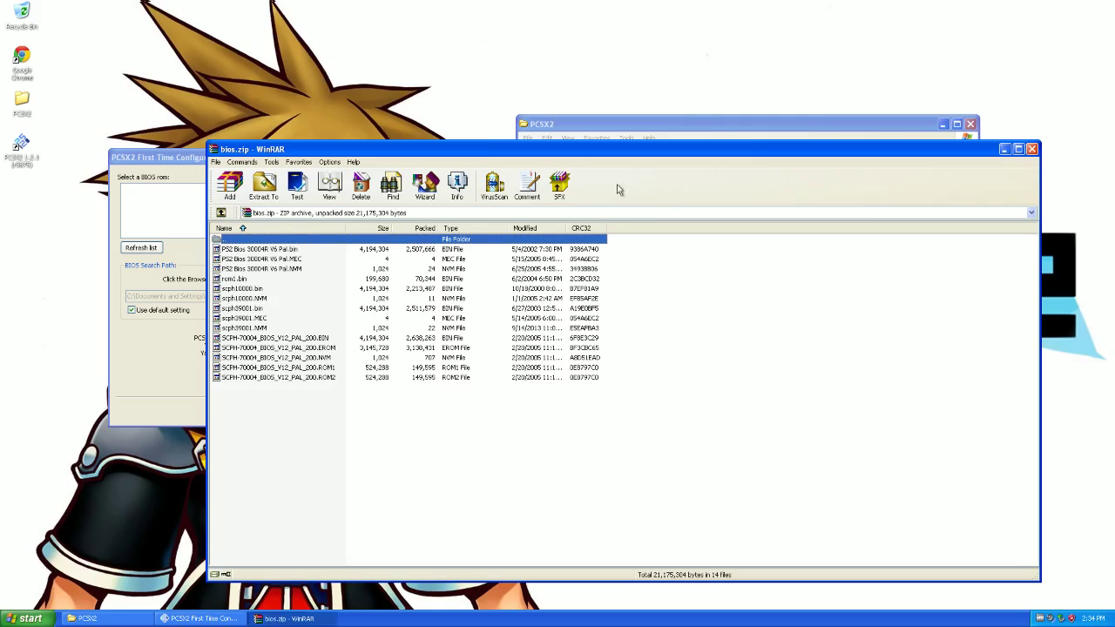
left_click_drag(531, 157, 810, 144)
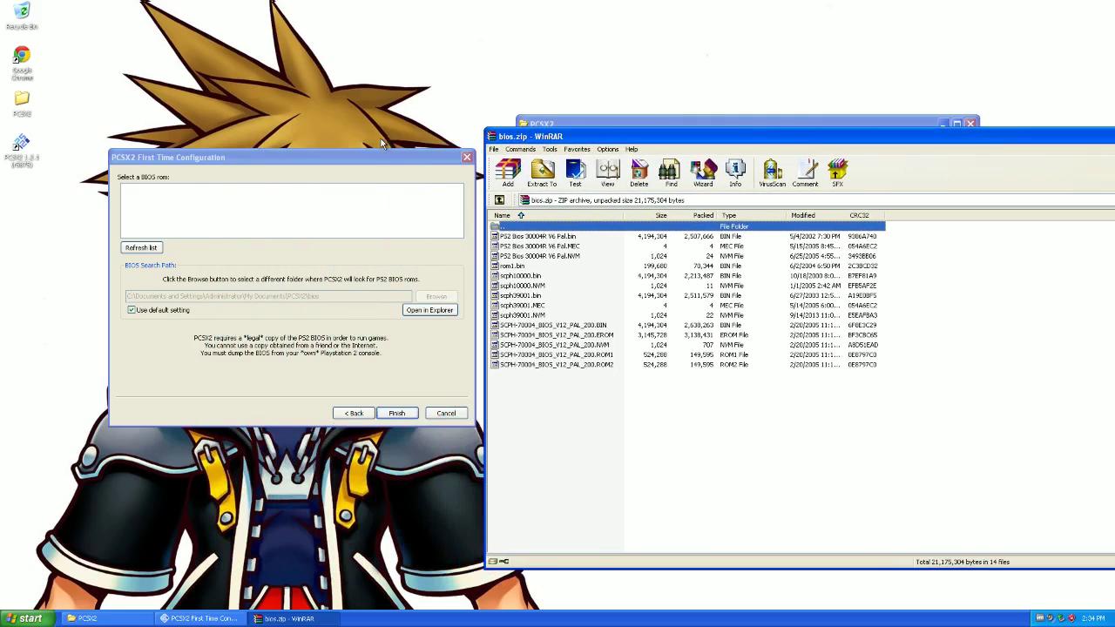
left_click_drag(377, 156, 351, 151)
left_click_drag(955, 139, 613, 142)
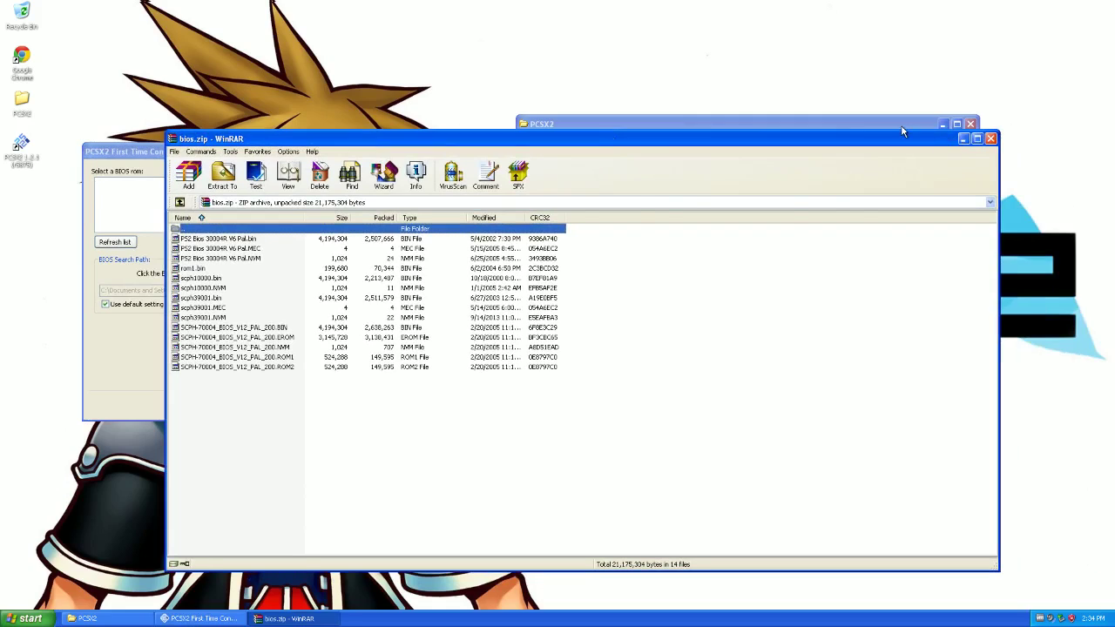
left_click_drag(902, 128, 933, 105)
left_click_drag(546, 144, 558, 137)
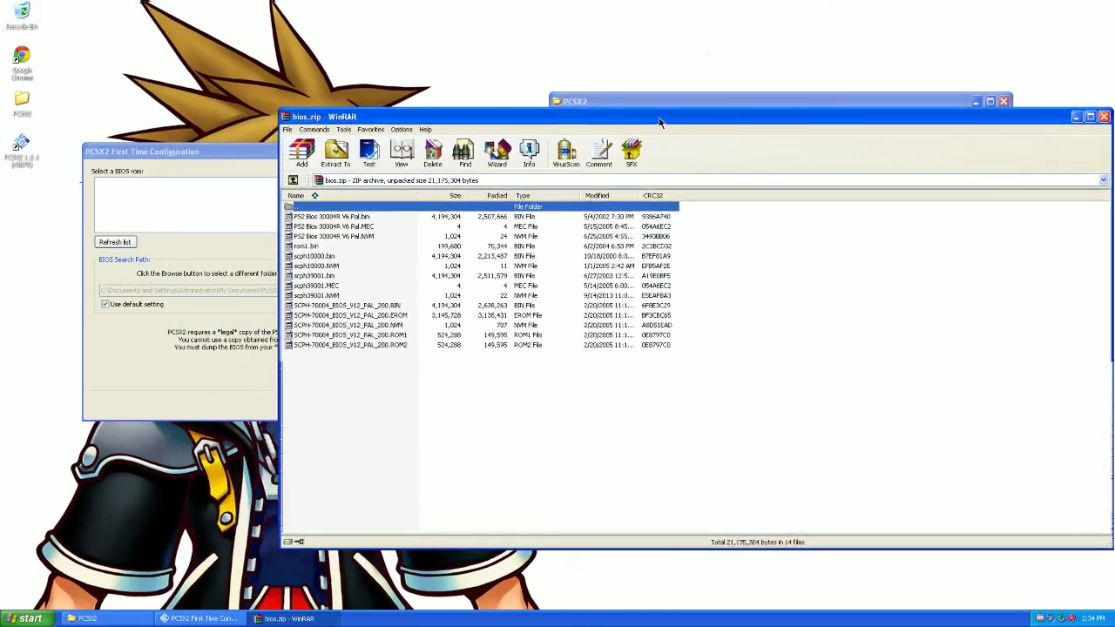
left_click_drag(660, 121, 669, 118)
left_click_drag(225, 152, 170, 144)
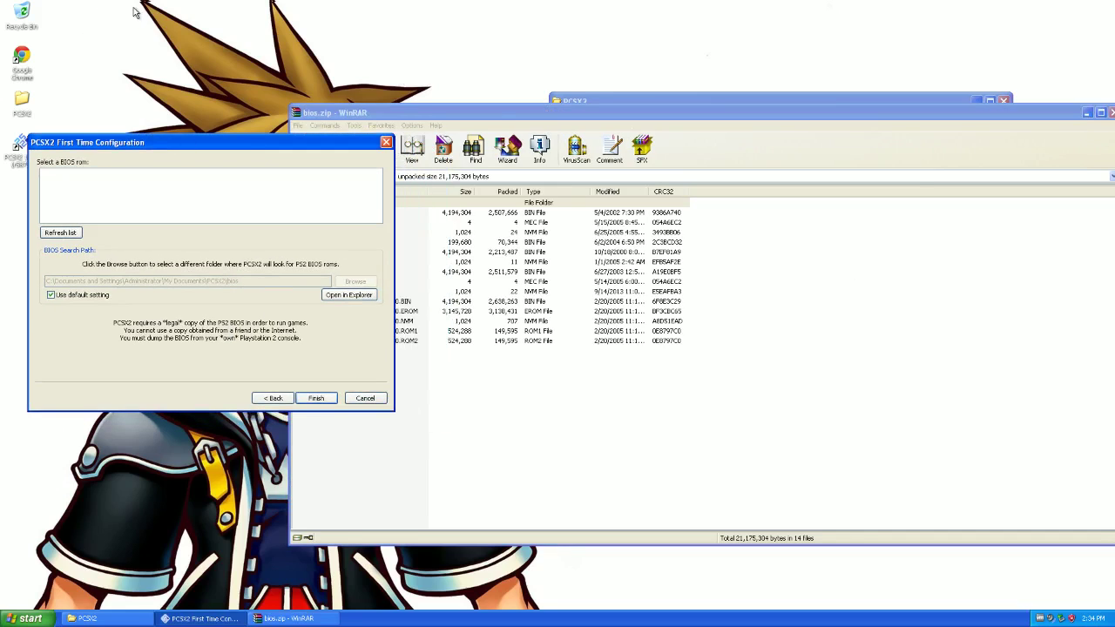
left_click_drag(528, 406, 386, 370)
- Open the bios folder inside My Documents\PCSX2
left_click(30, 618)
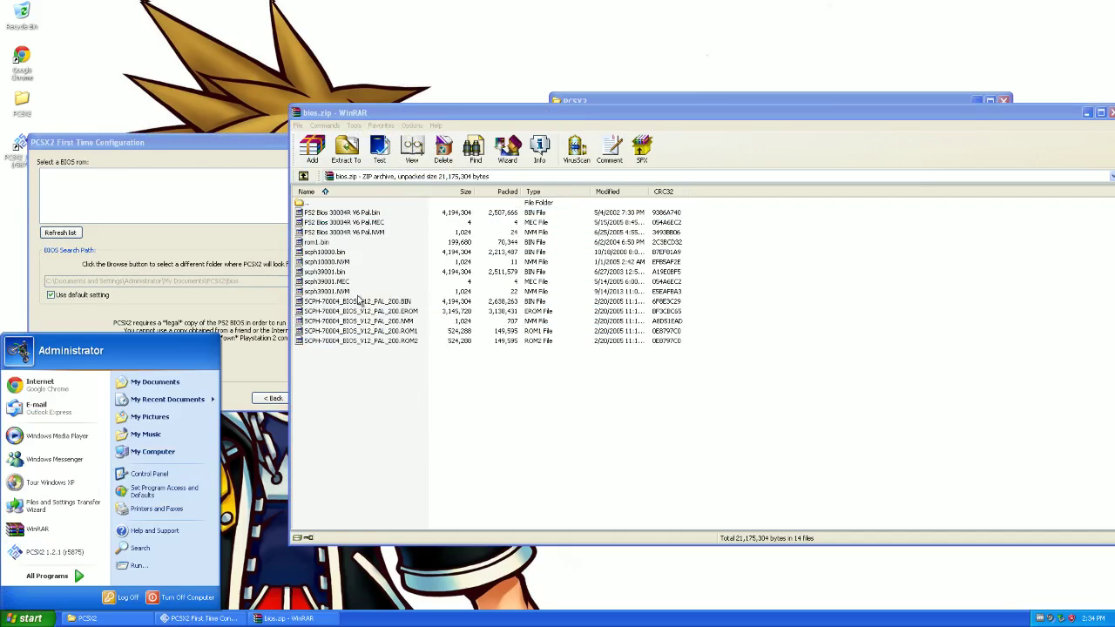
left_click(146, 388)
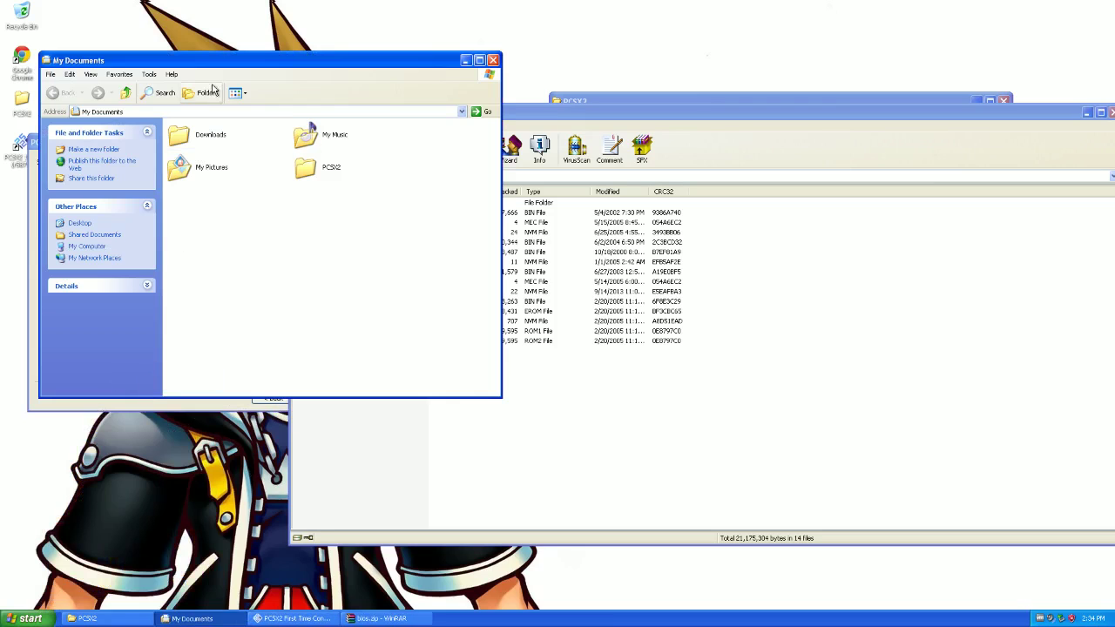
left_click_drag(275, 63, 423, 117)
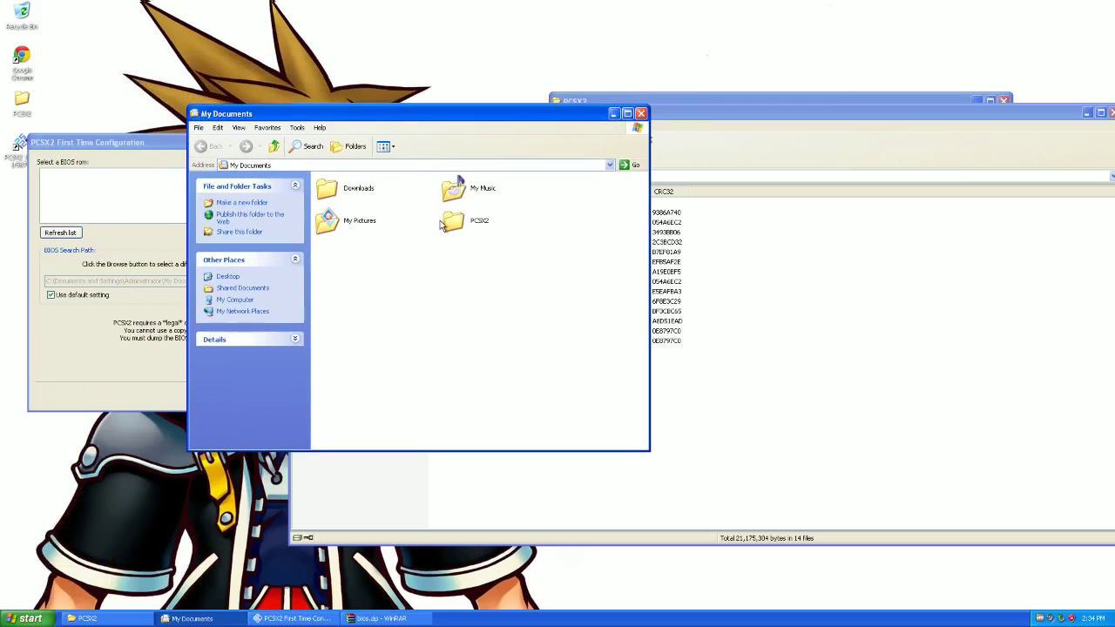
double_click(456, 232)
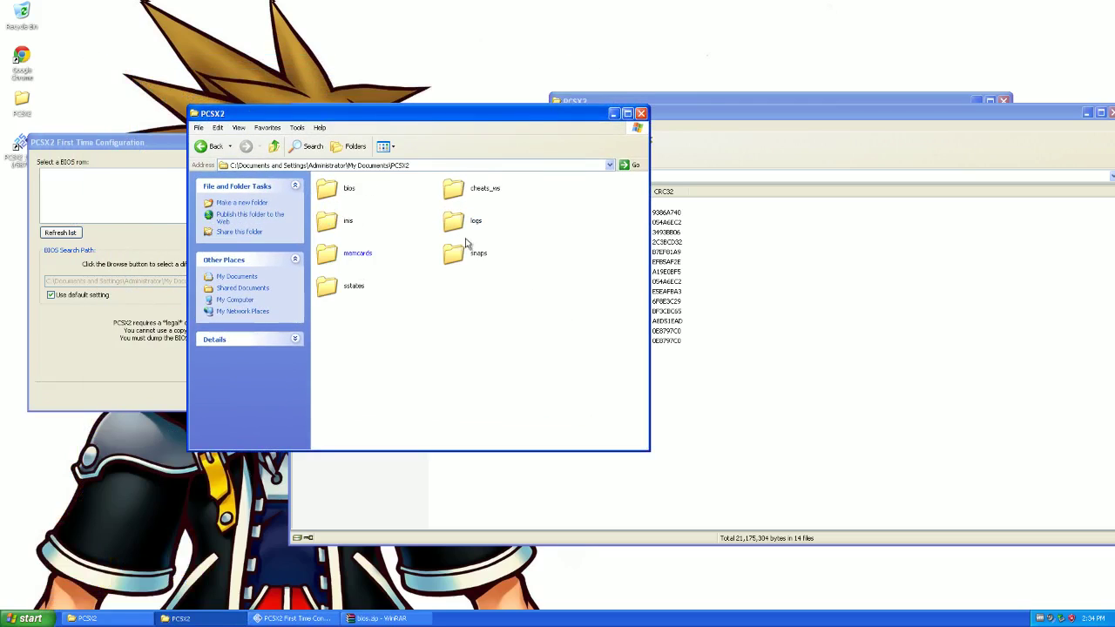
double_click(342, 192)
- Extract all BIOS files from bios.zip into the My Documents\PCSX2\bios folder, close the archive and refresh the BIOS rom list
left_click(800, 455)
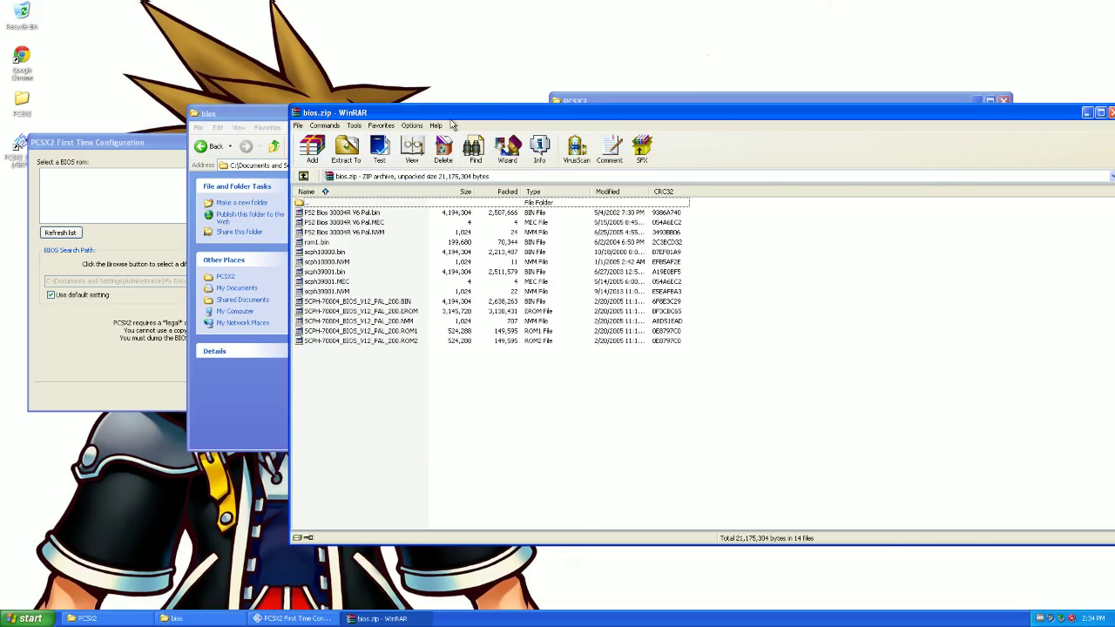
left_click_drag(452, 114, 611, 112)
left_click_drag(484, 376, 481, 212)
left_click_drag(481, 212, 418, 248)
left_click_drag(713, 113, 327, 171)
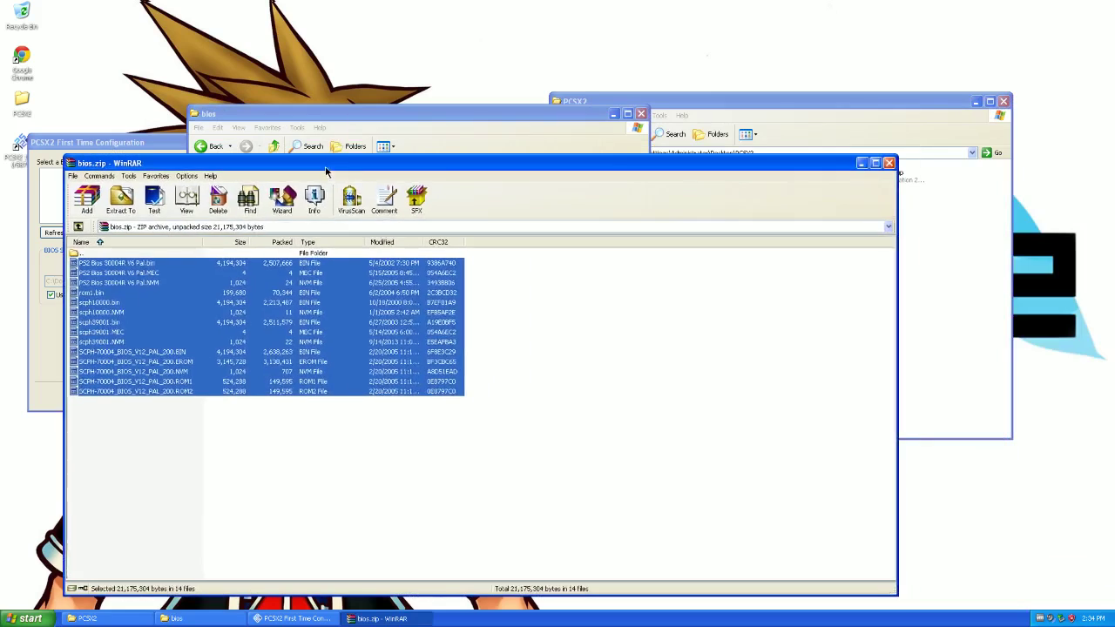
left_click(886, 164)
left_click(60, 232)
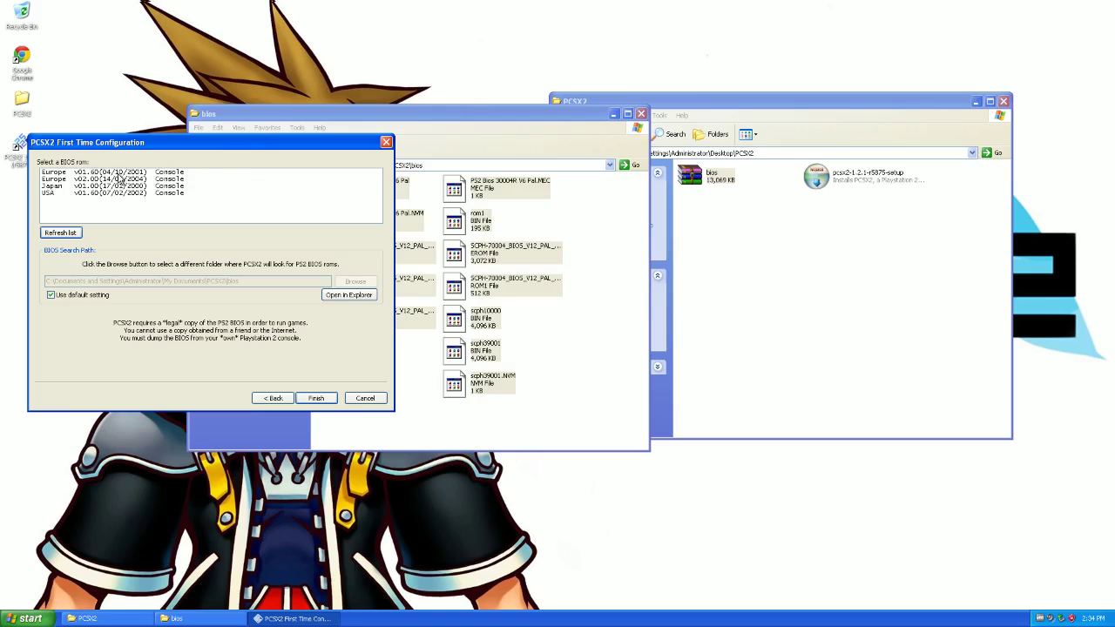
- Try the different Europe, Japan and USA entries in the BIOS rom list
left_click(119, 178)
left_click(101, 193)
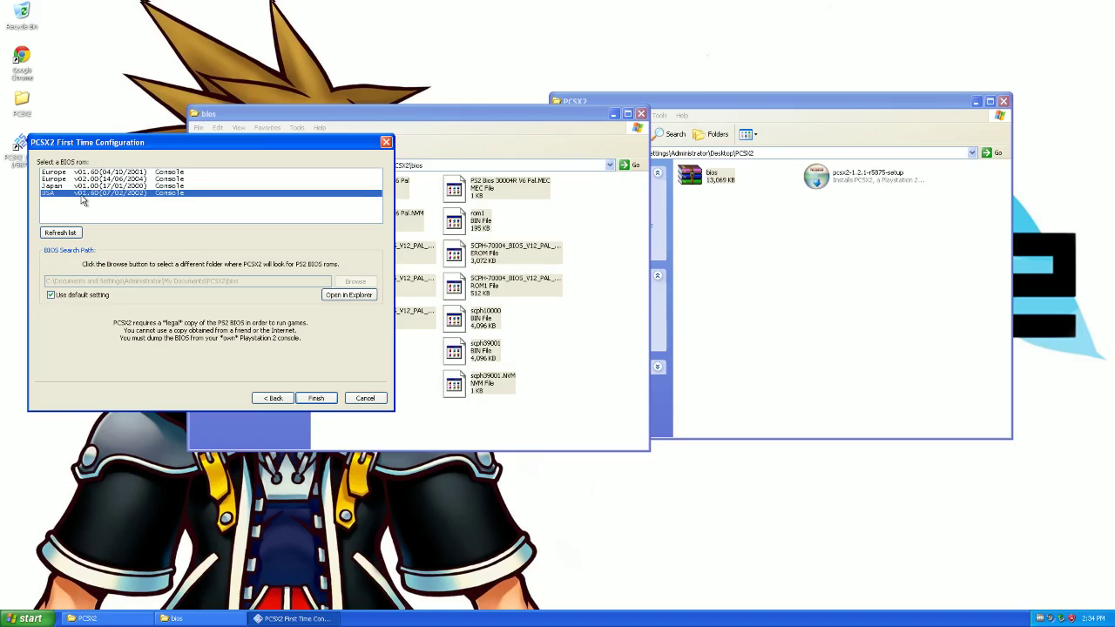
left_click(53, 186)
left_click(58, 180)
left_click(61, 191)
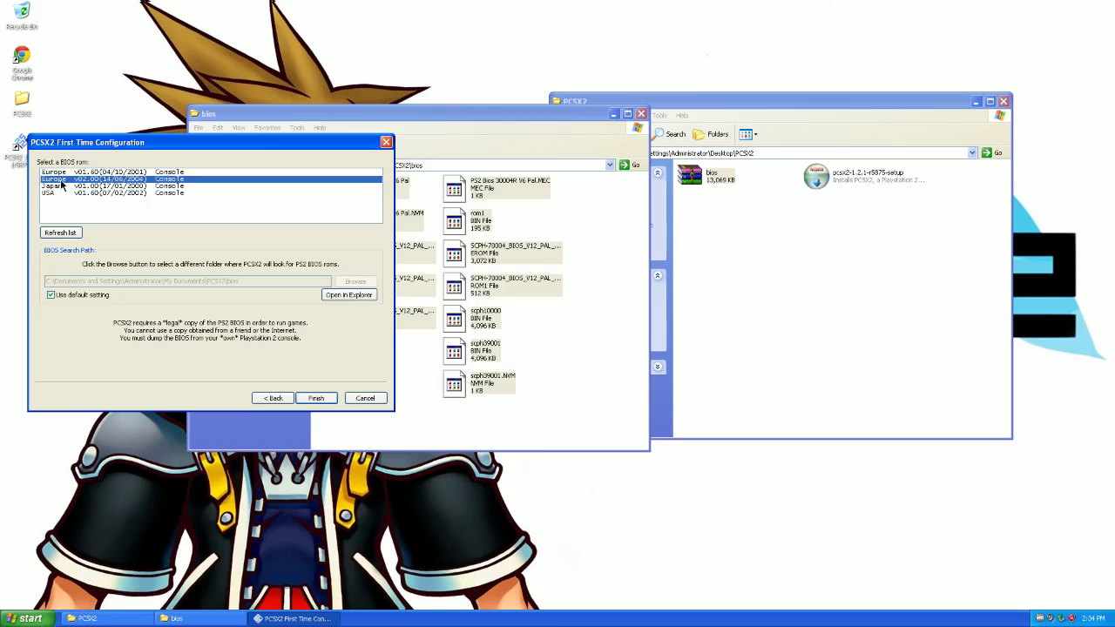
left_click(58, 173)
left_click(61, 193)
left_click(59, 179)
left_click(59, 173)
left_click(58, 185)
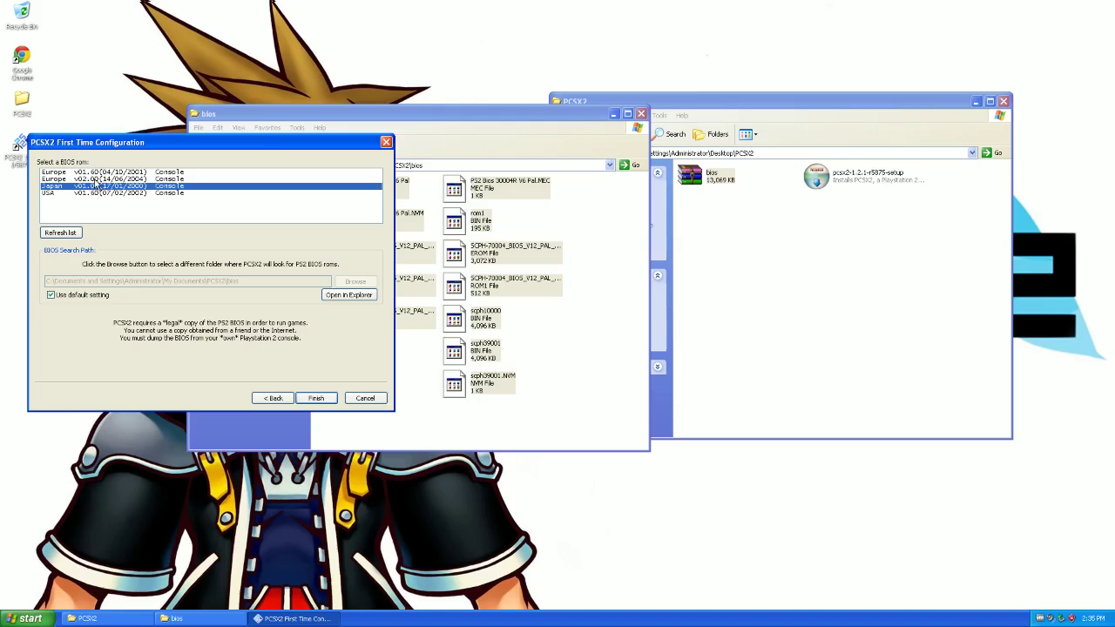
- Select the USA v01.60 (07/02/2002) BIOS rom and finish the first-time configuration
left_click_drag(63, 142, 255, 151)
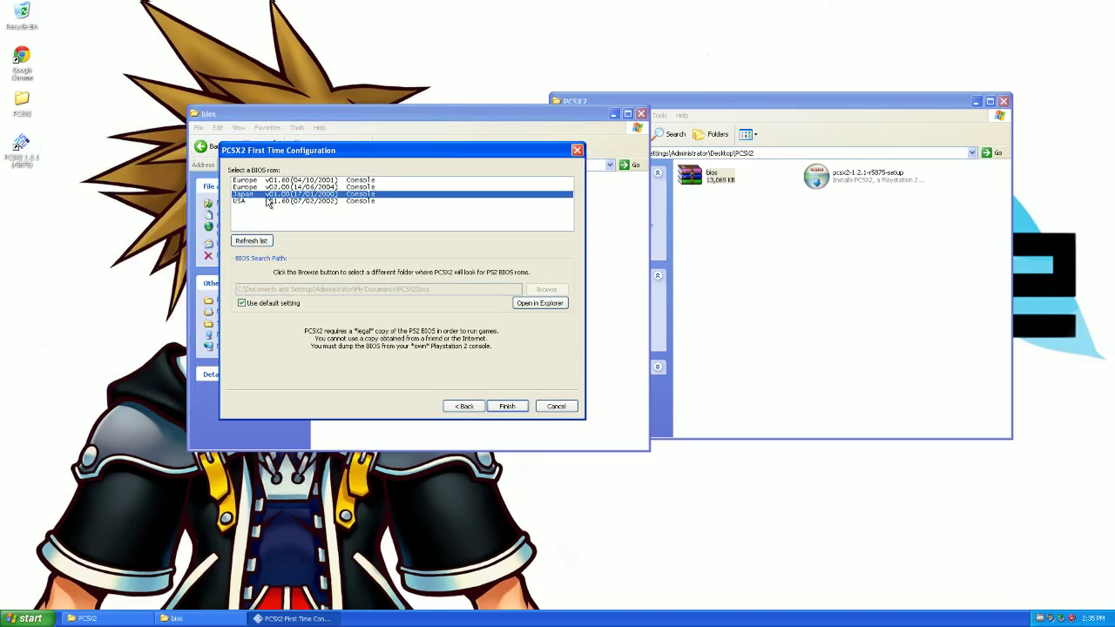
left_click(281, 201)
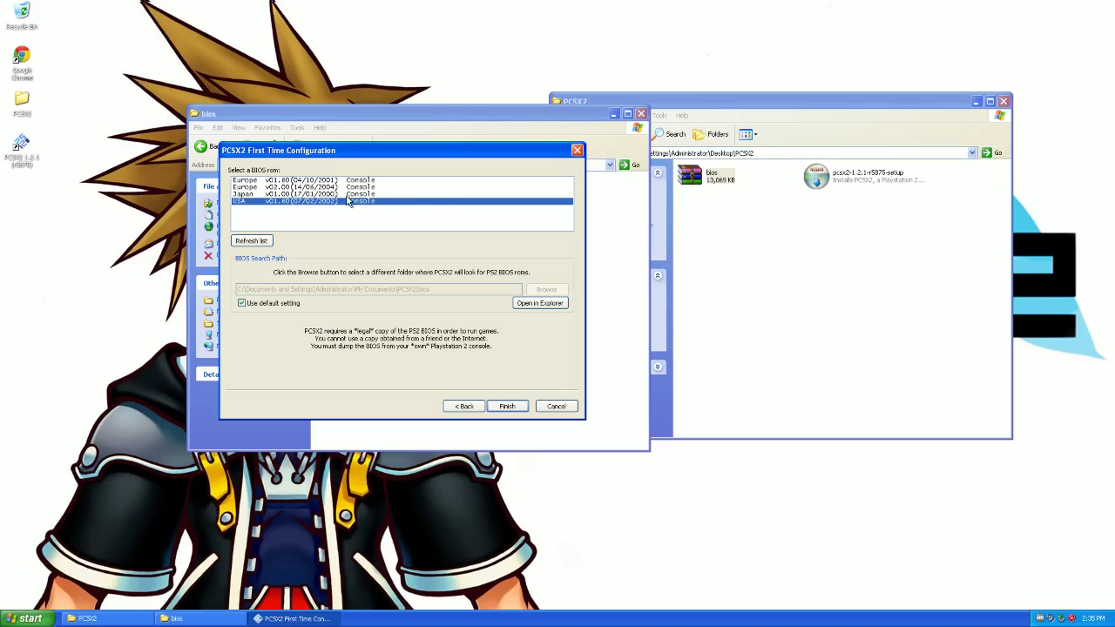
left_click(516, 409)
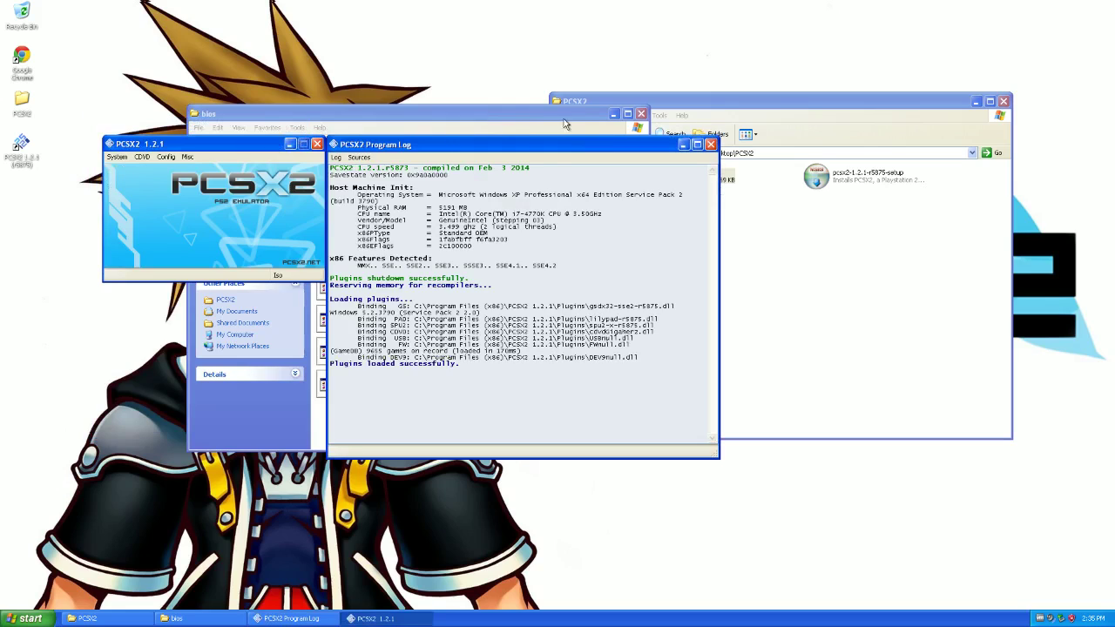
- Enable the preset in the emulation settings, set it to 4 - Aggressive and accept the settings
left_click(116, 157)
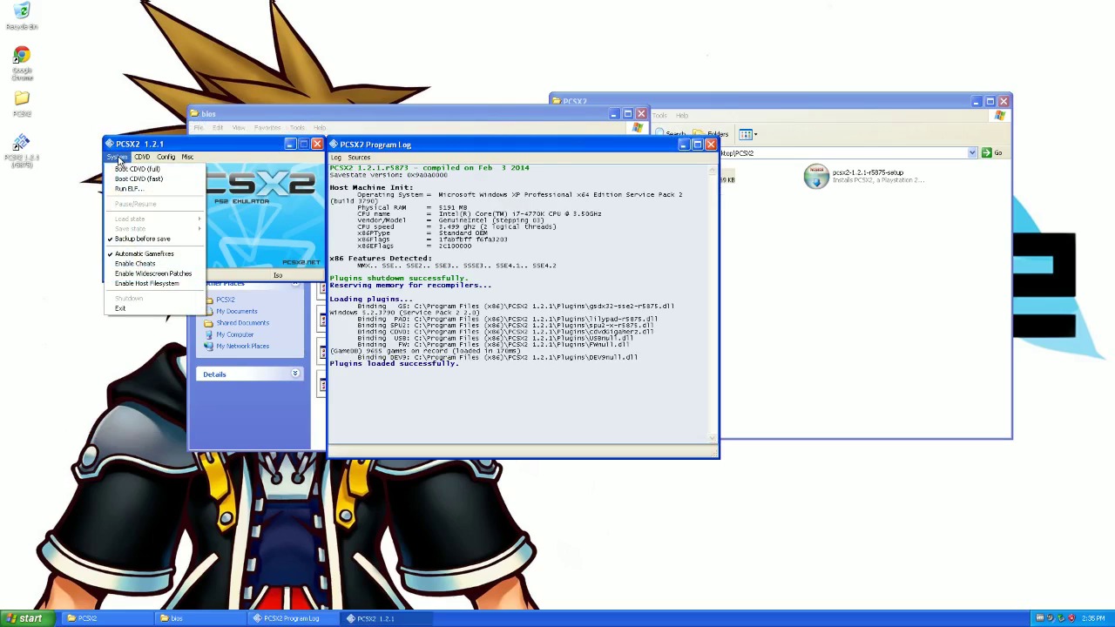
left_click(117, 157)
left_click(165, 157)
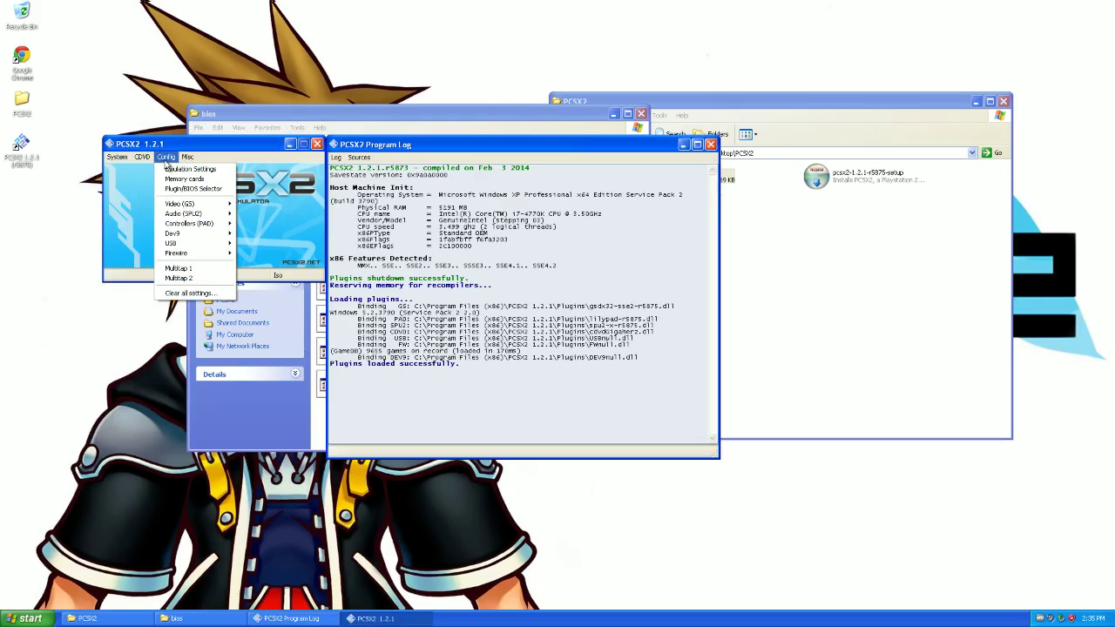
left_click(167, 171)
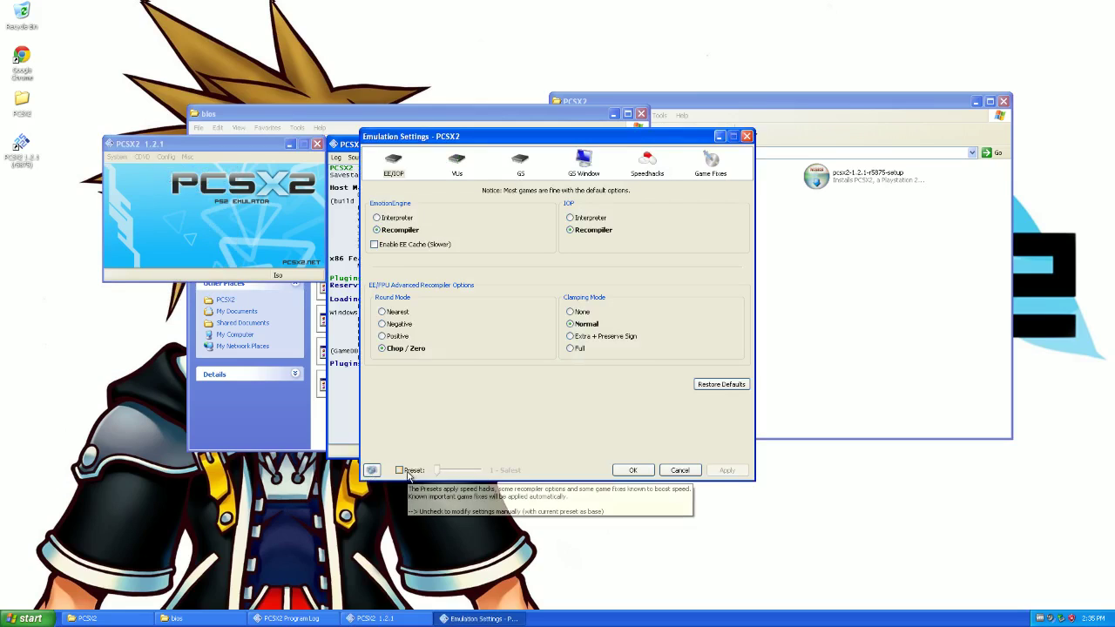
left_click(520, 159)
left_click(648, 162)
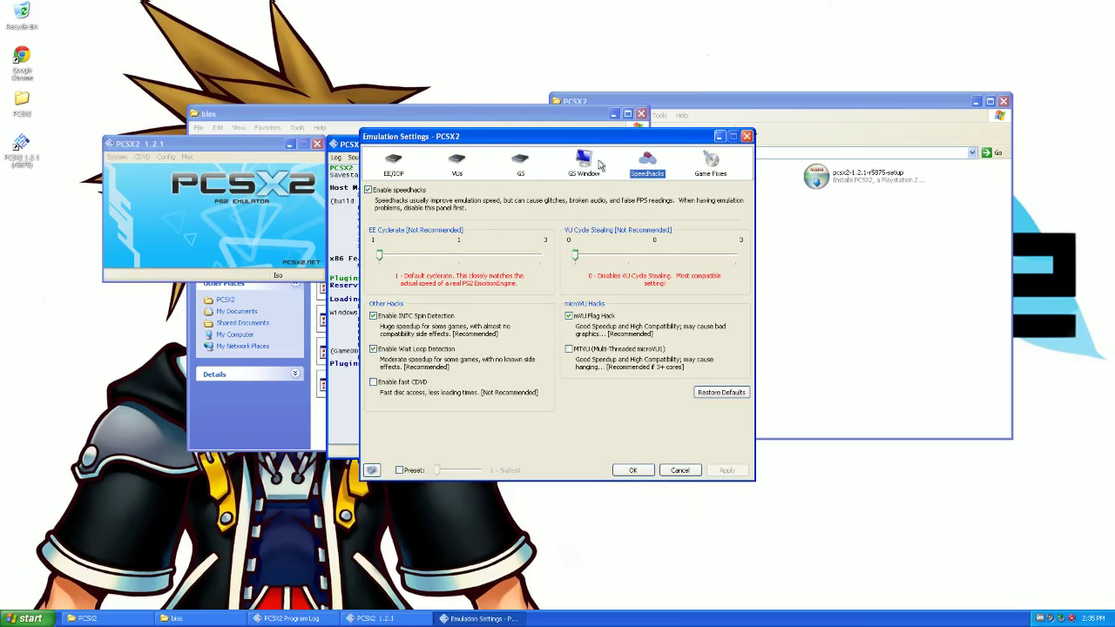
left_click(394, 170)
left_click(399, 471)
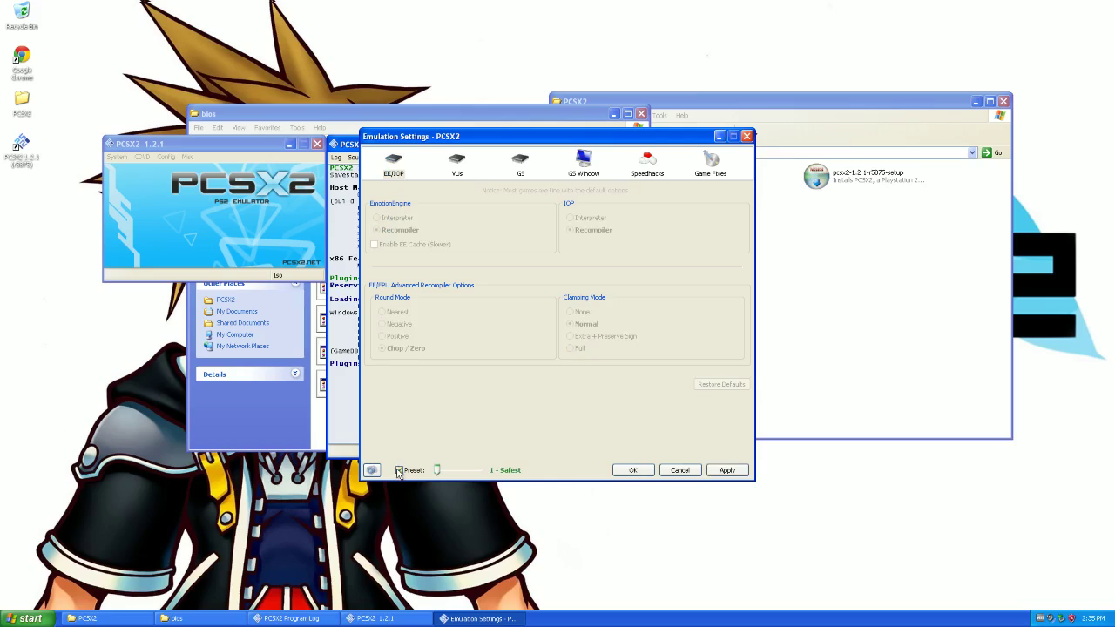
left_click_drag(439, 474, 463, 474)
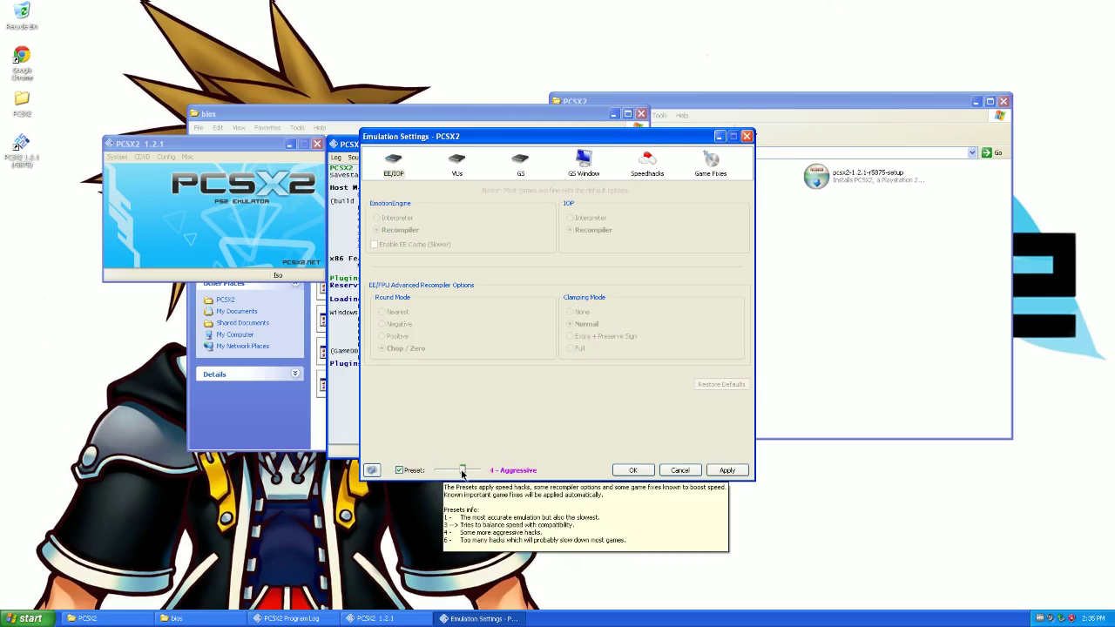
left_click(635, 472)
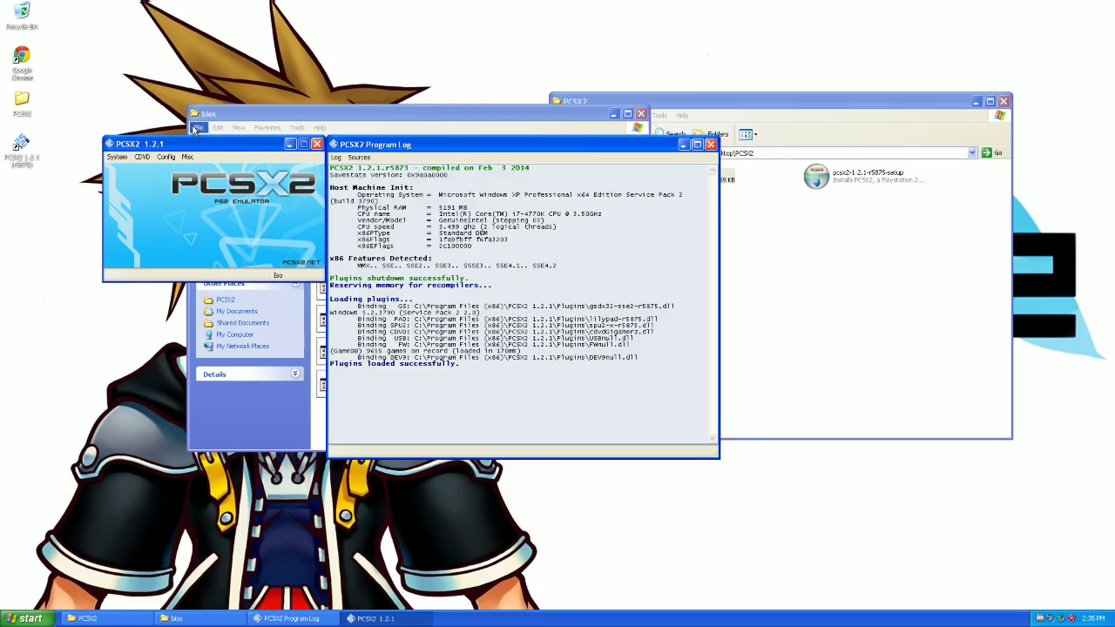
- Review the memory cards assigned to the two PS2 ports in the MemoryCard Manager and close it
left_click(164, 157)
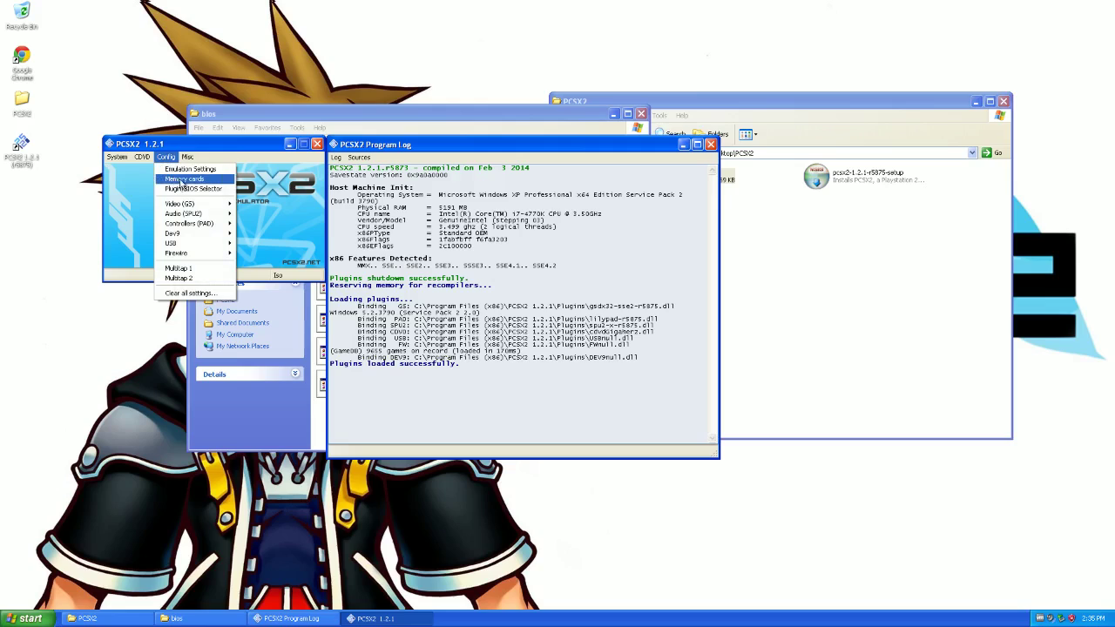
left_click(191, 179)
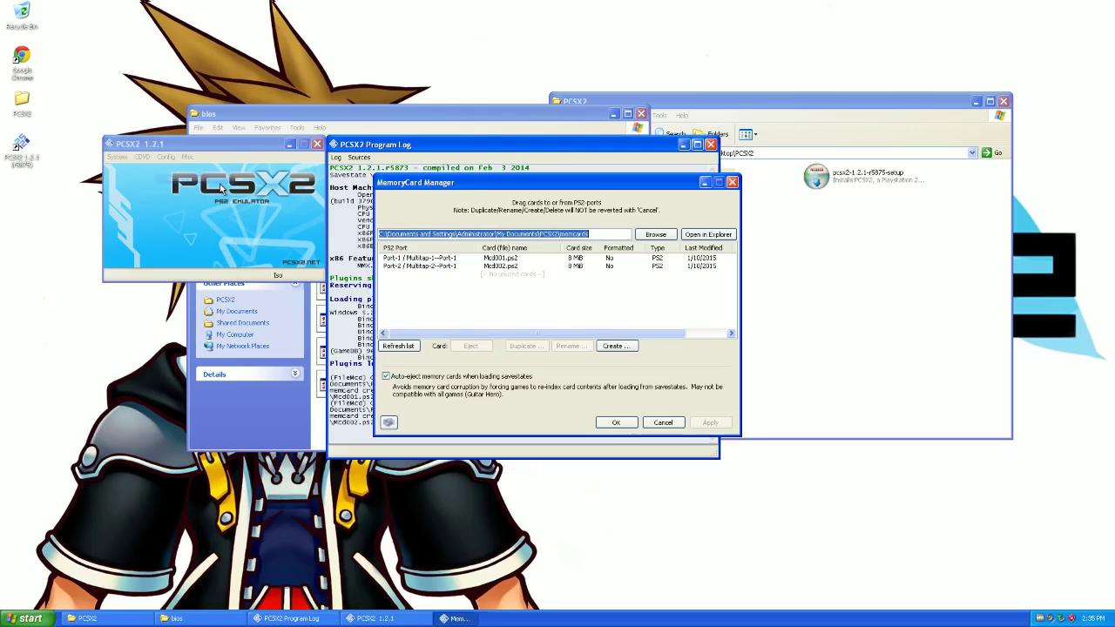
left_click(732, 182)
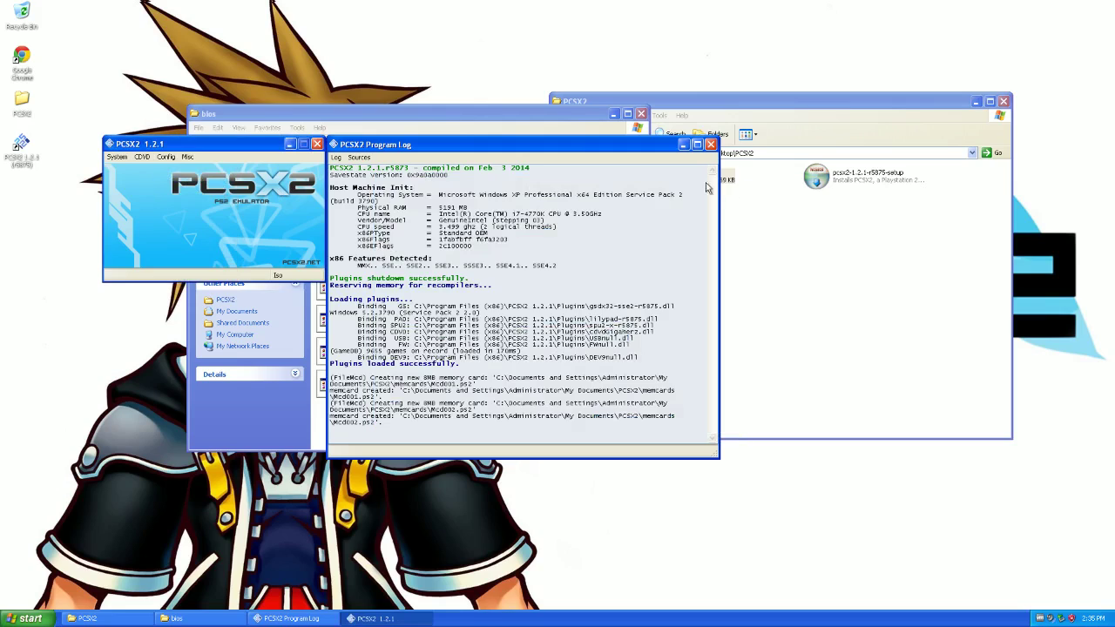
- Set the CDVD source to No disc
left_click(141, 156)
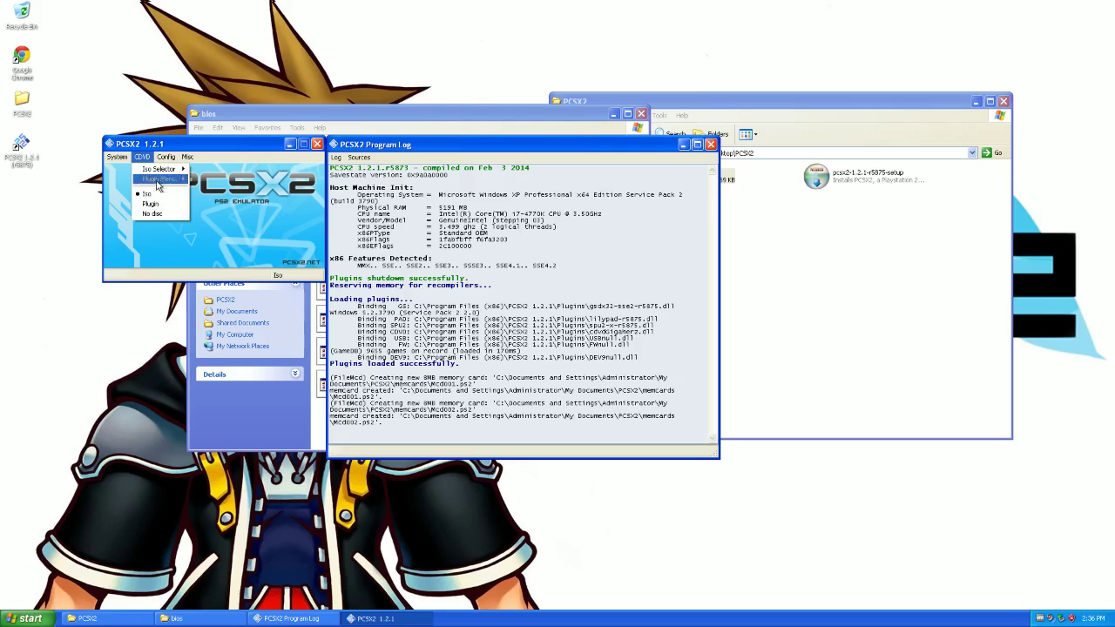
mouse_move(164, 169)
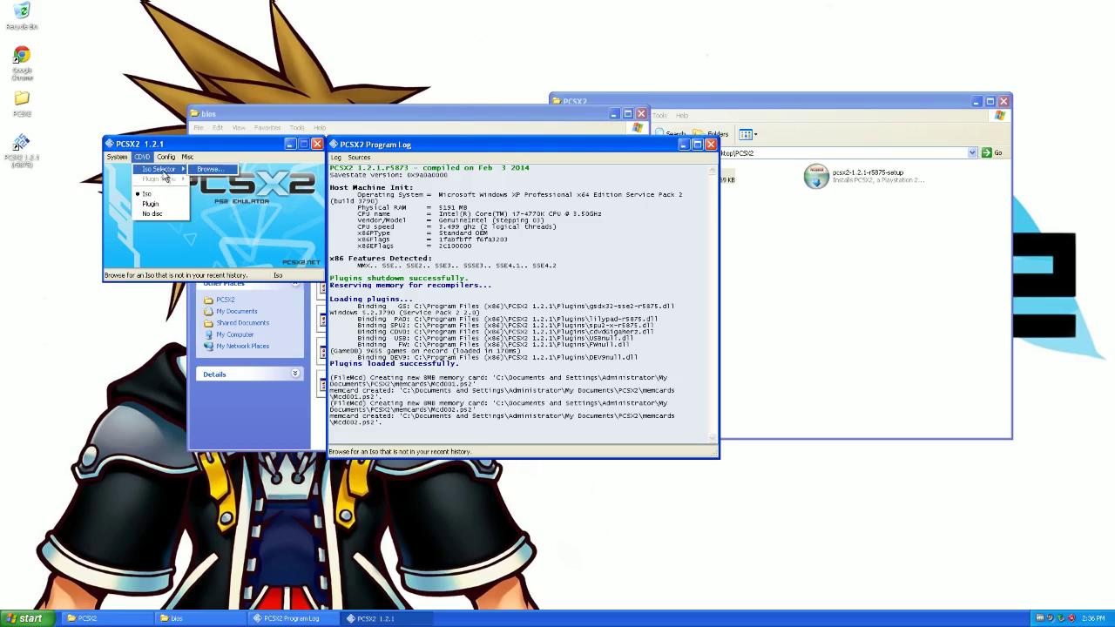
left_click(174, 214)
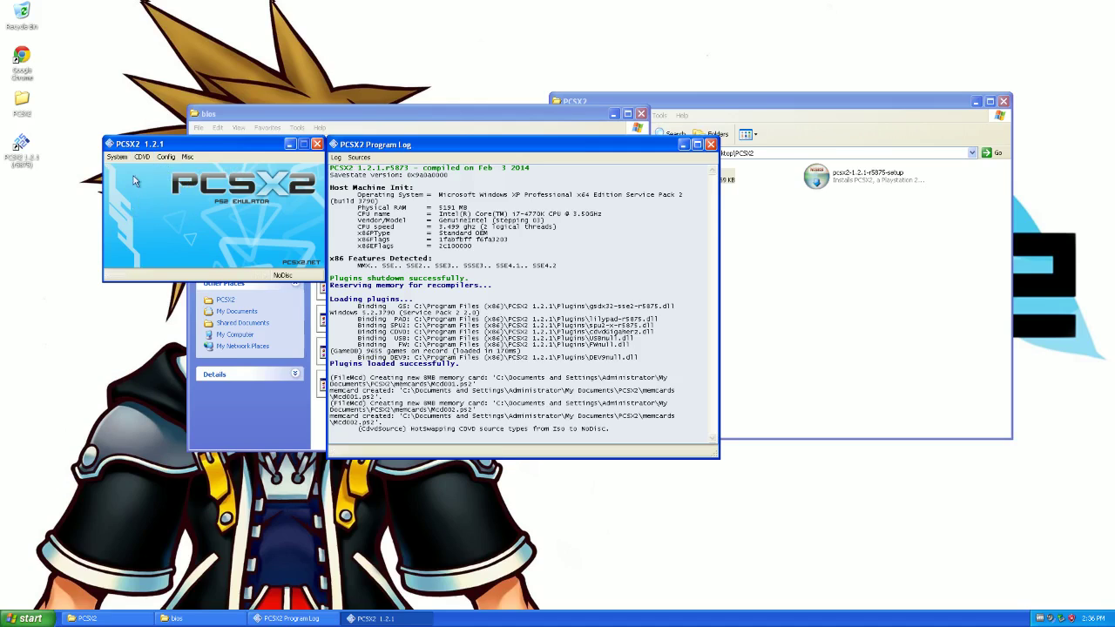
- Start a full CDVD boot into the PS2 BIOS and maximize the emulation window
left_click(116, 157)
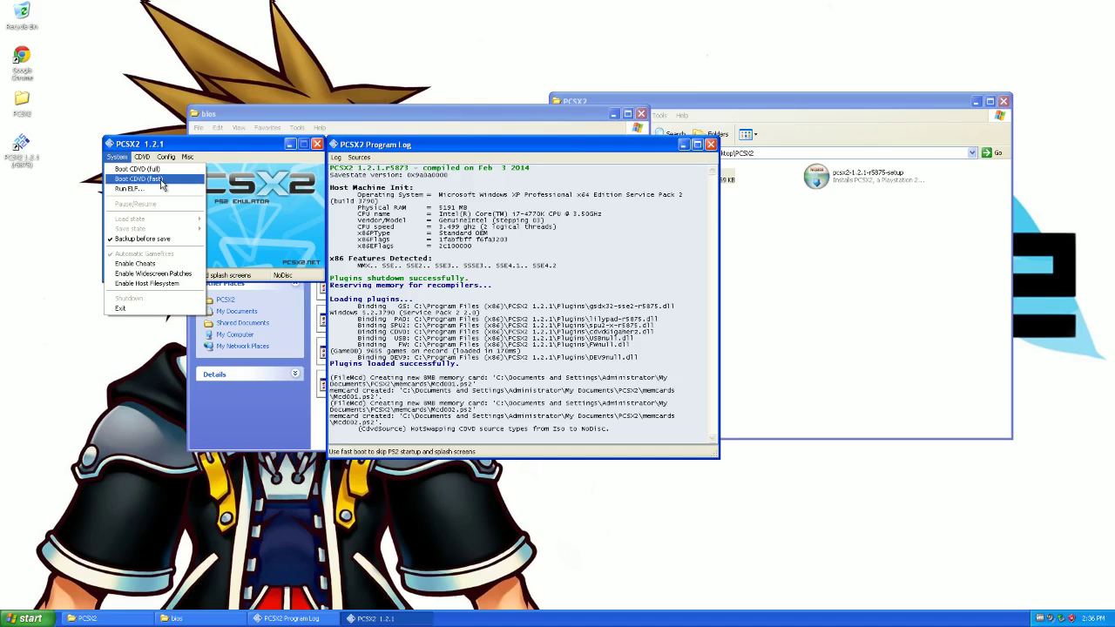
left_click(155, 168)
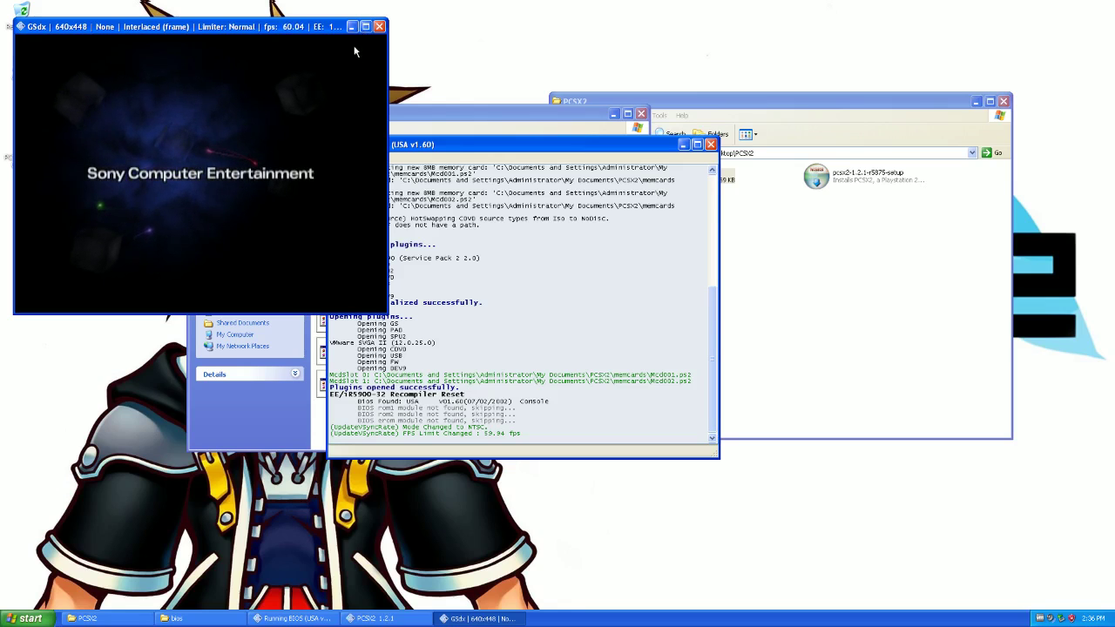
left_click(364, 27)
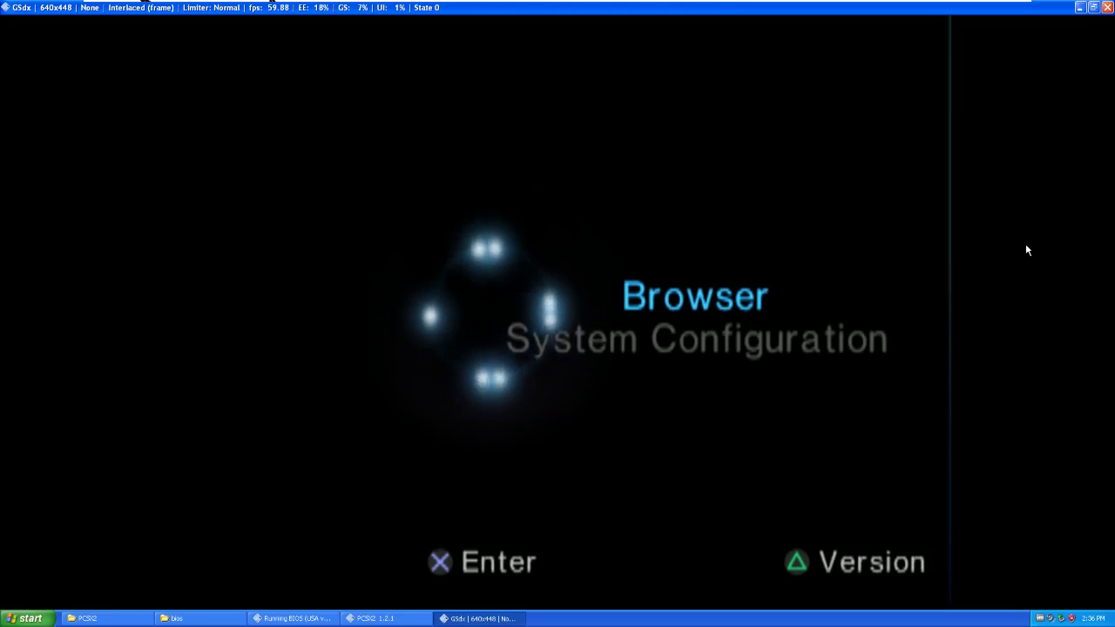
- Enter System Configuration in the PS2 BIOS menu and page through its settings, from Clock Adjustment to Language
key("Down")
key("Up")
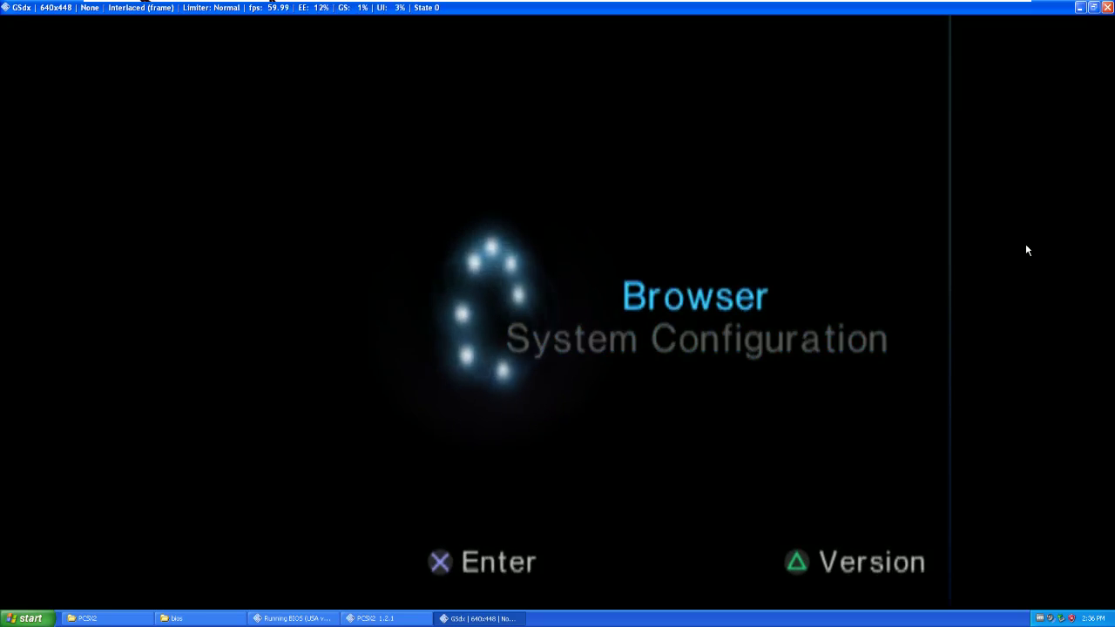
key("Down")
key("Return")
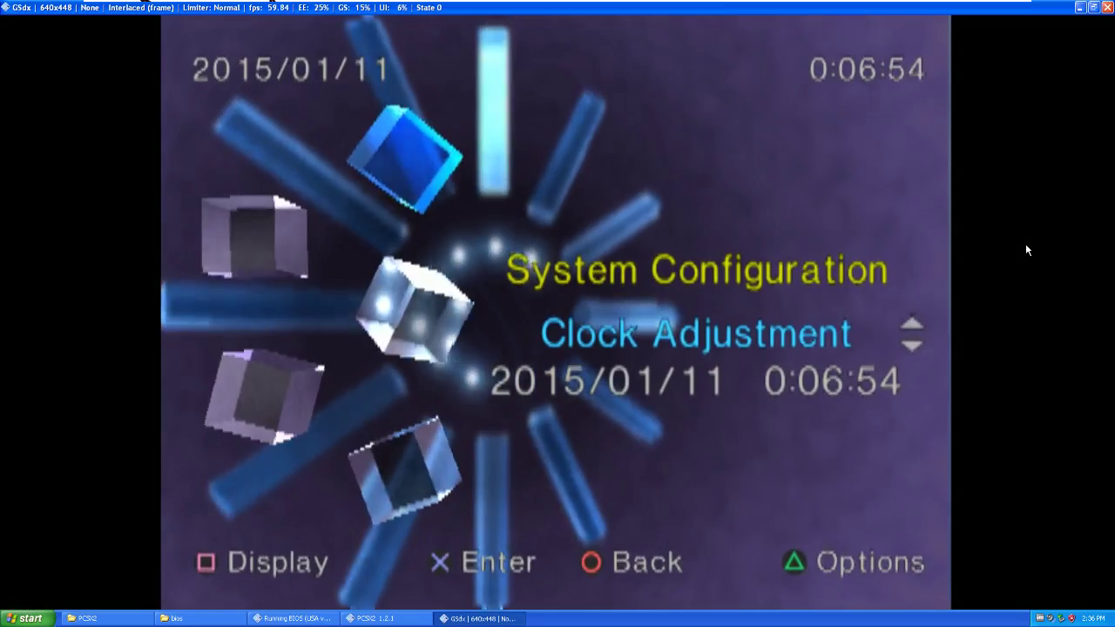
key("Down")
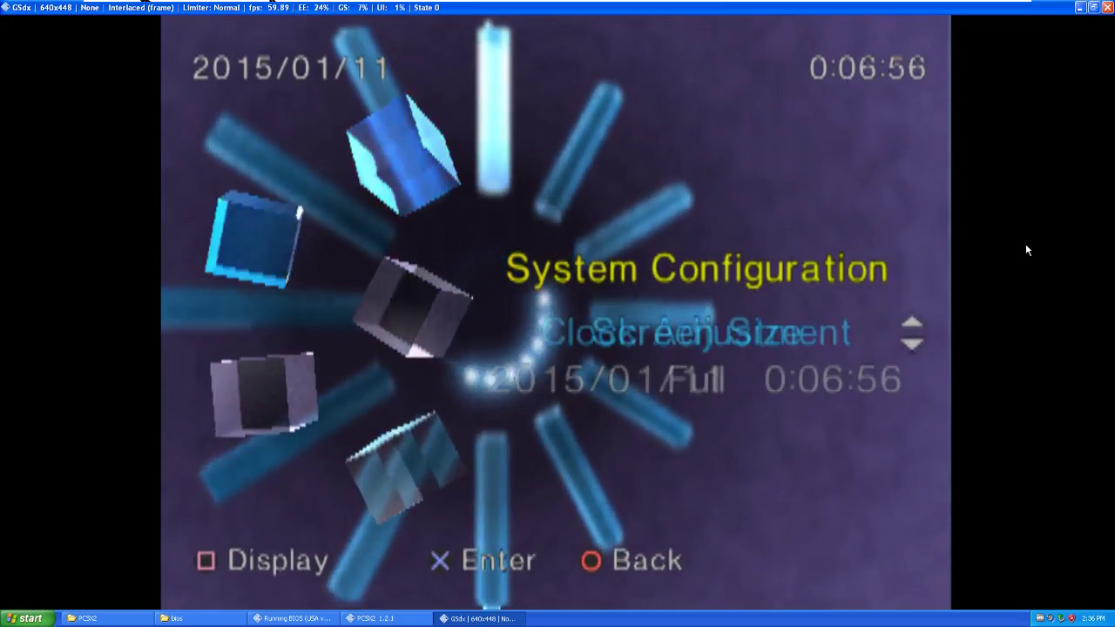
key("Down")
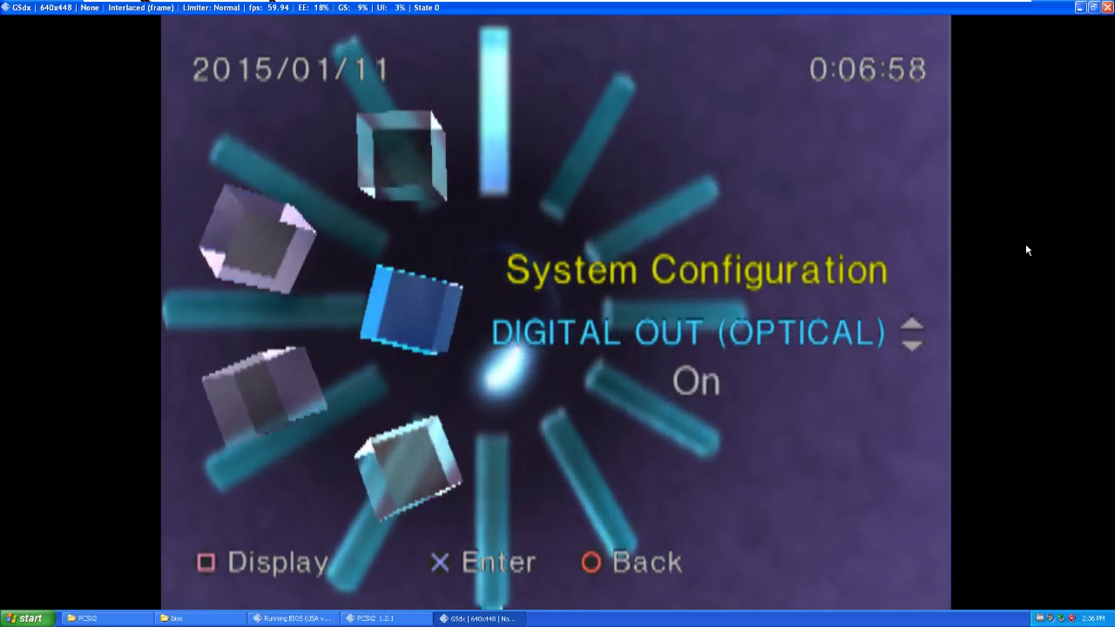
key("Down")
key("Down")
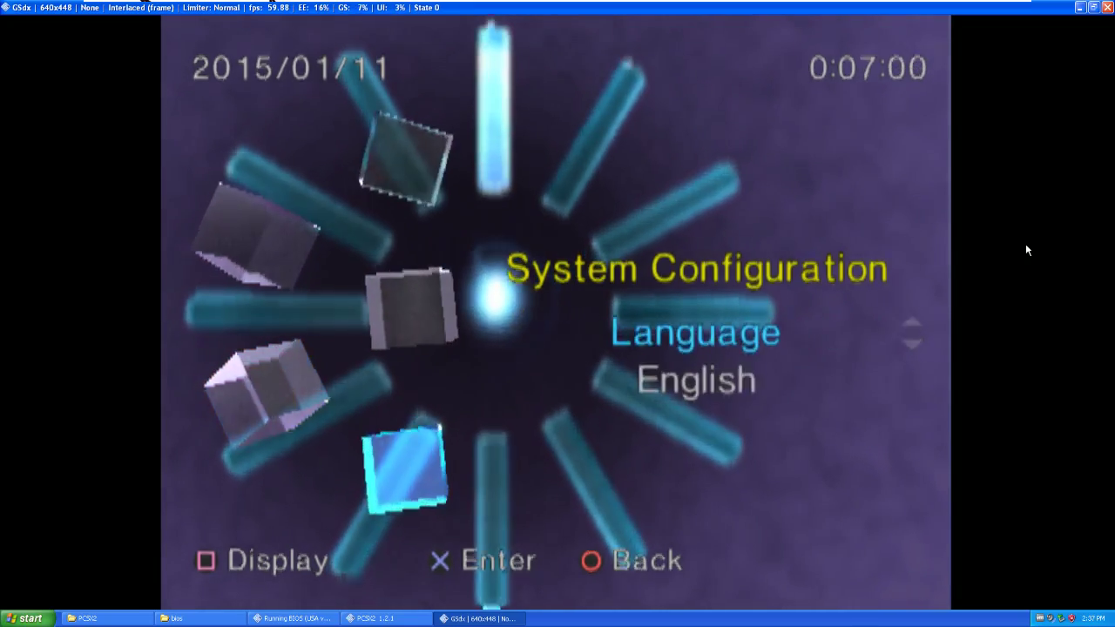
key("Down")
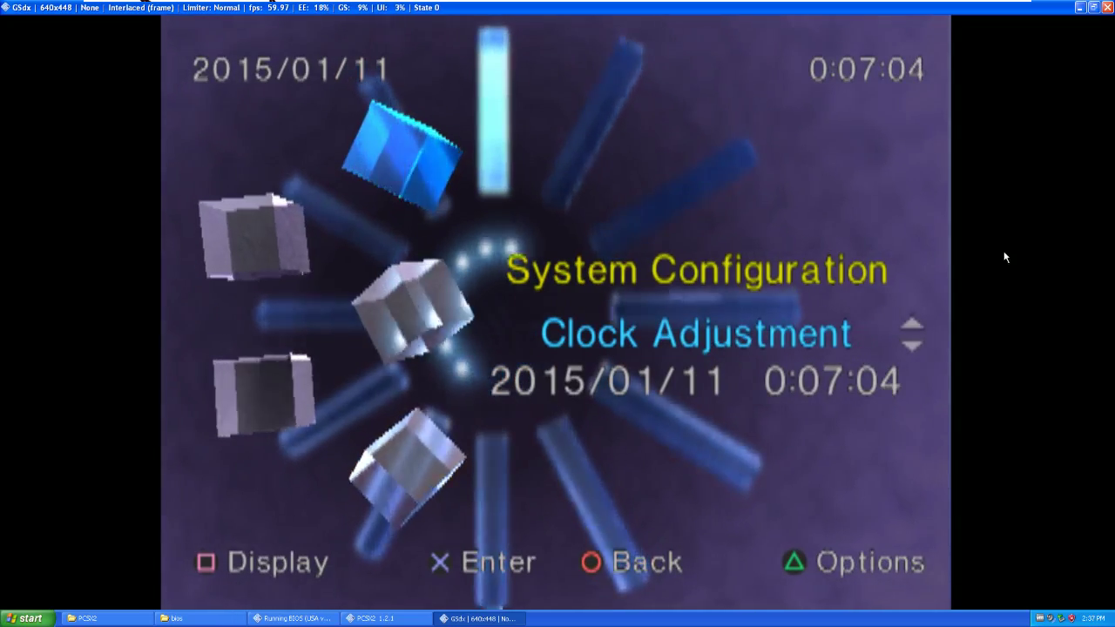
- Check the contents of memory card 2 in the PS2 BIOS browser, return to the card selection and suspend the emulation
key("Return")
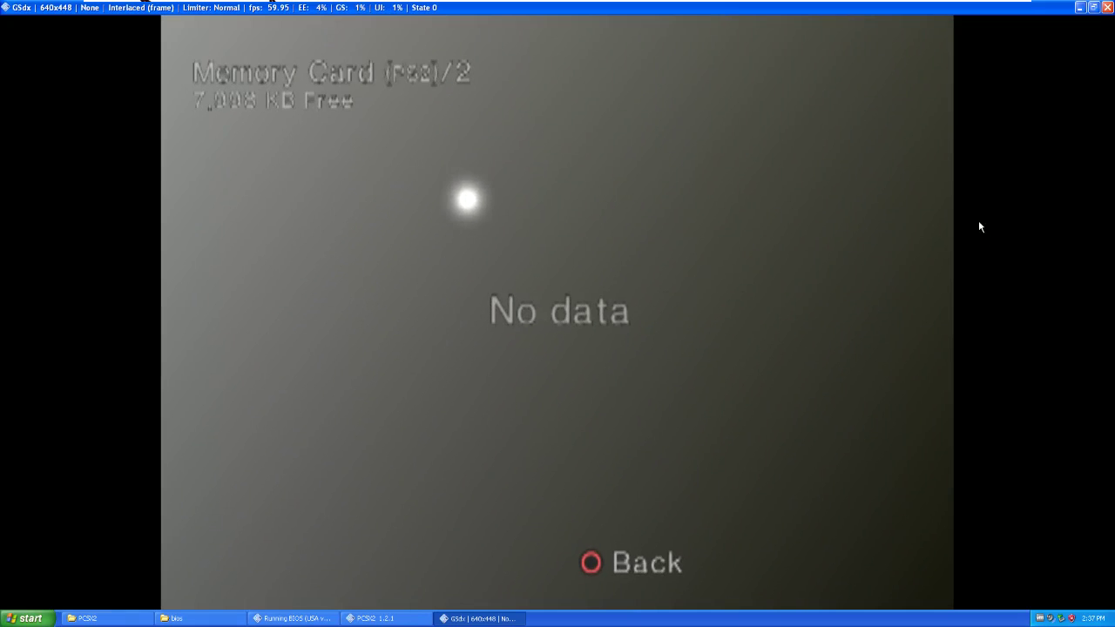
key("BackSpace")
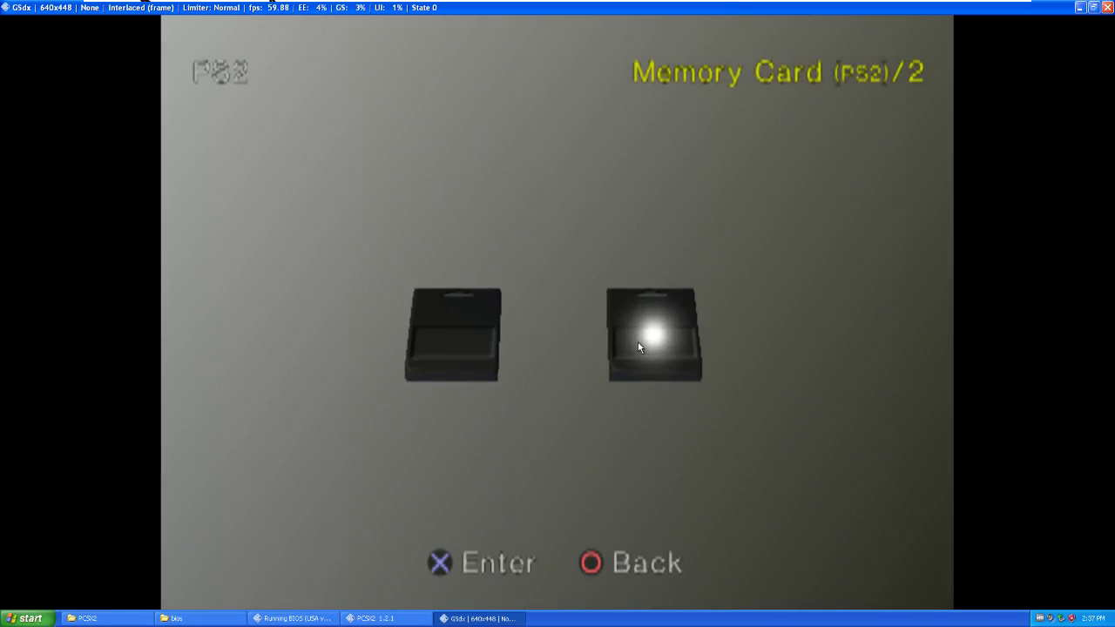
key("Escape")
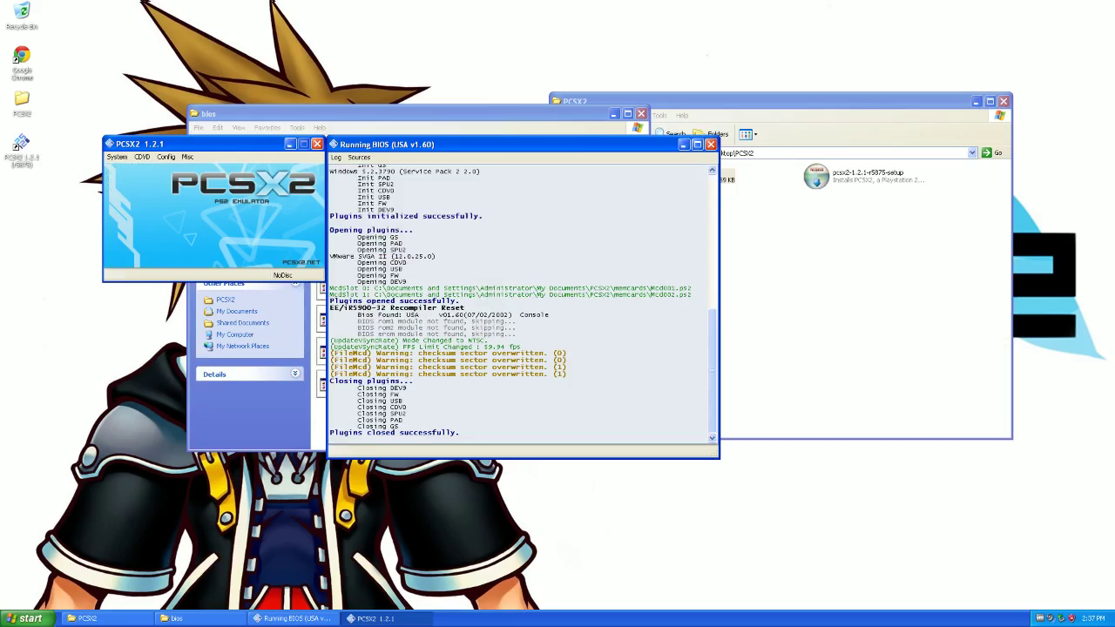
- Resume the suspended BIOS session twice, closing the emulation window each time
left_click(115, 157)
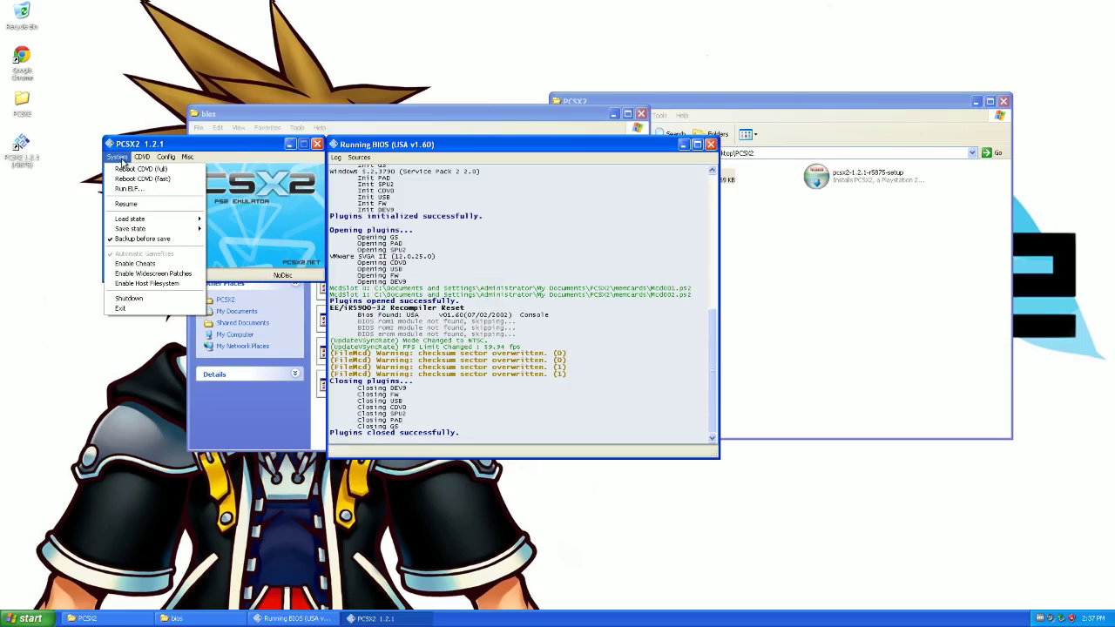
left_click(148, 211)
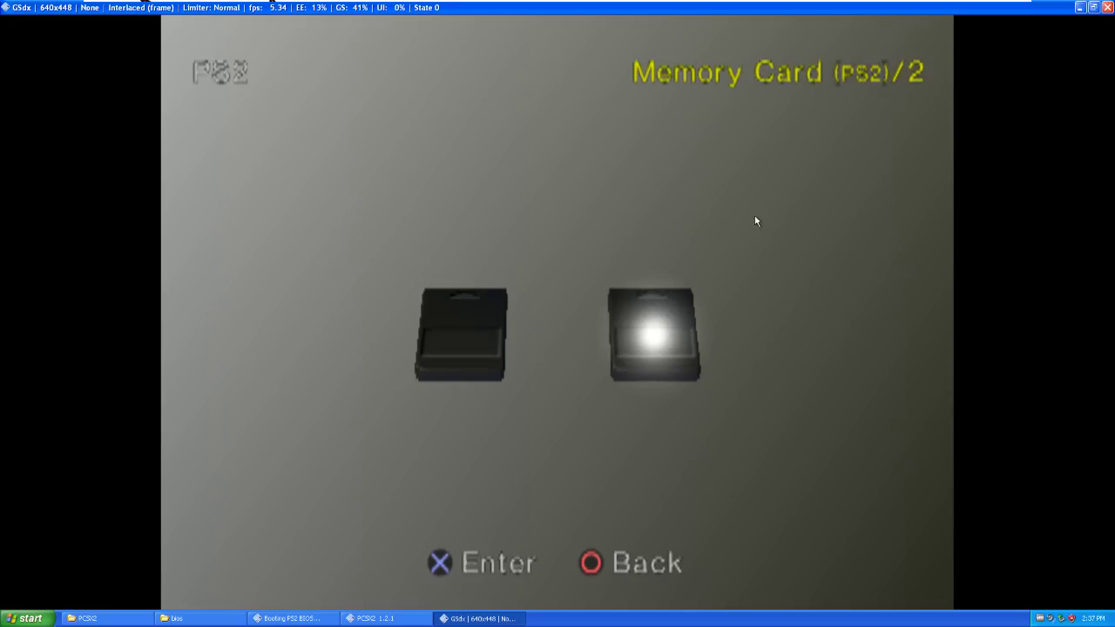
left_click(1106, 7)
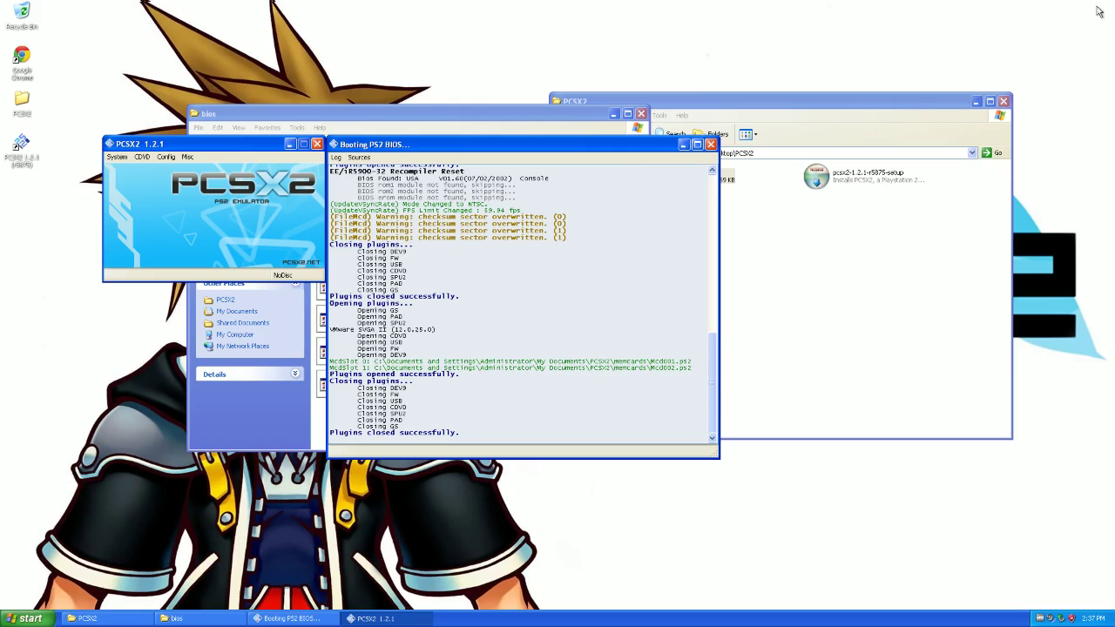
left_click(123, 160)
left_click(130, 205)
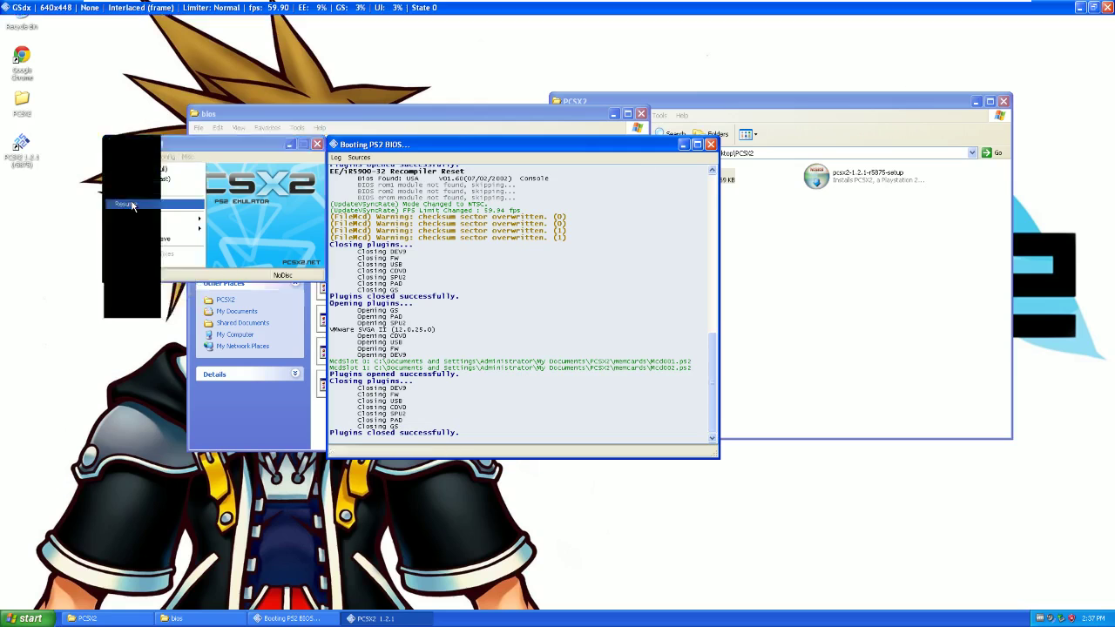
left_click(1106, 7)
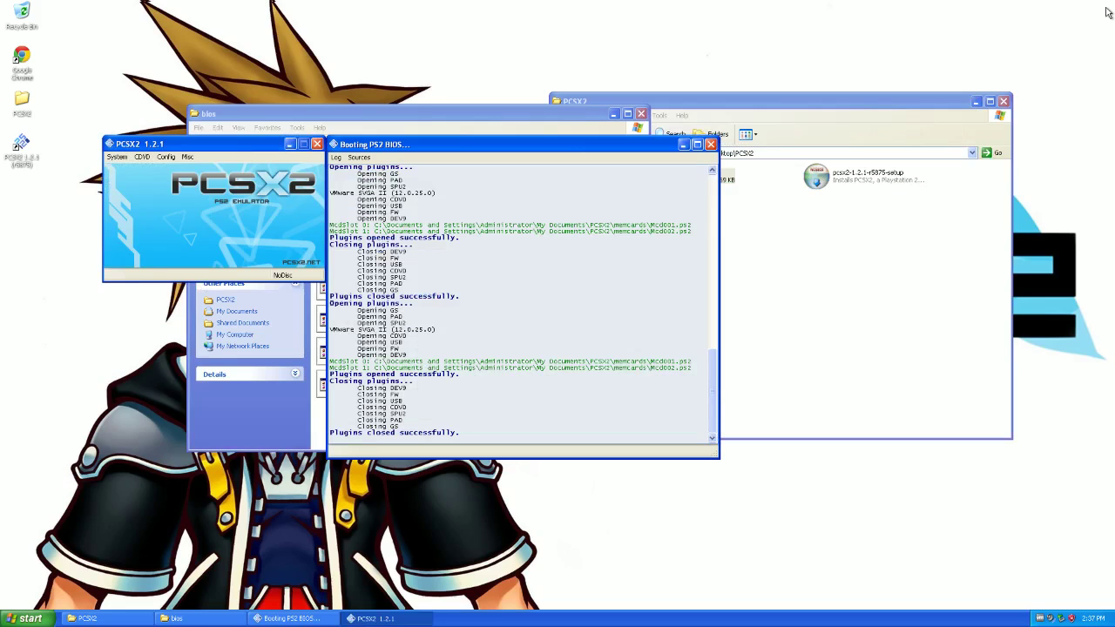
- Set the CDVD source to Plugin and close the PMW2 (D:) disc folder window
left_click(122, 157)
mouse_move(141, 159)
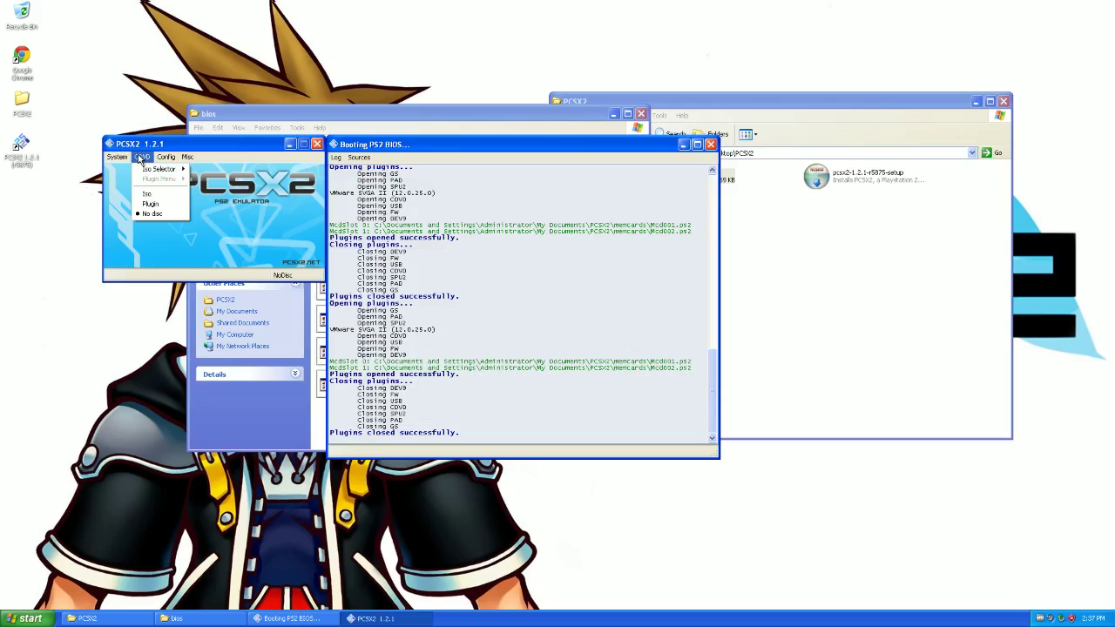
left_click(151, 204)
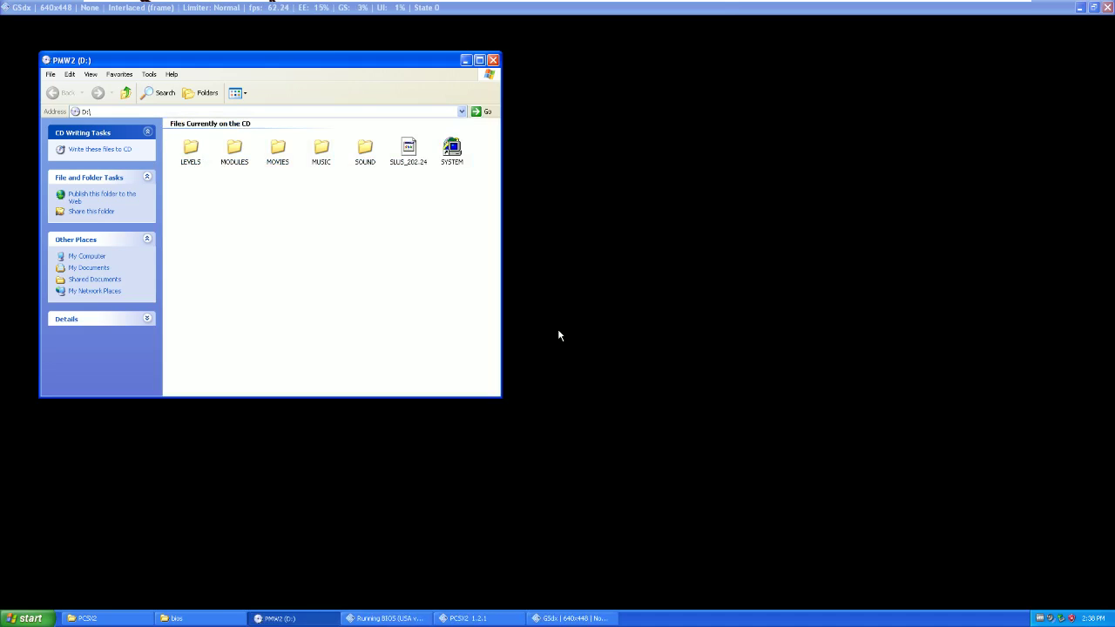
left_click(493, 60)
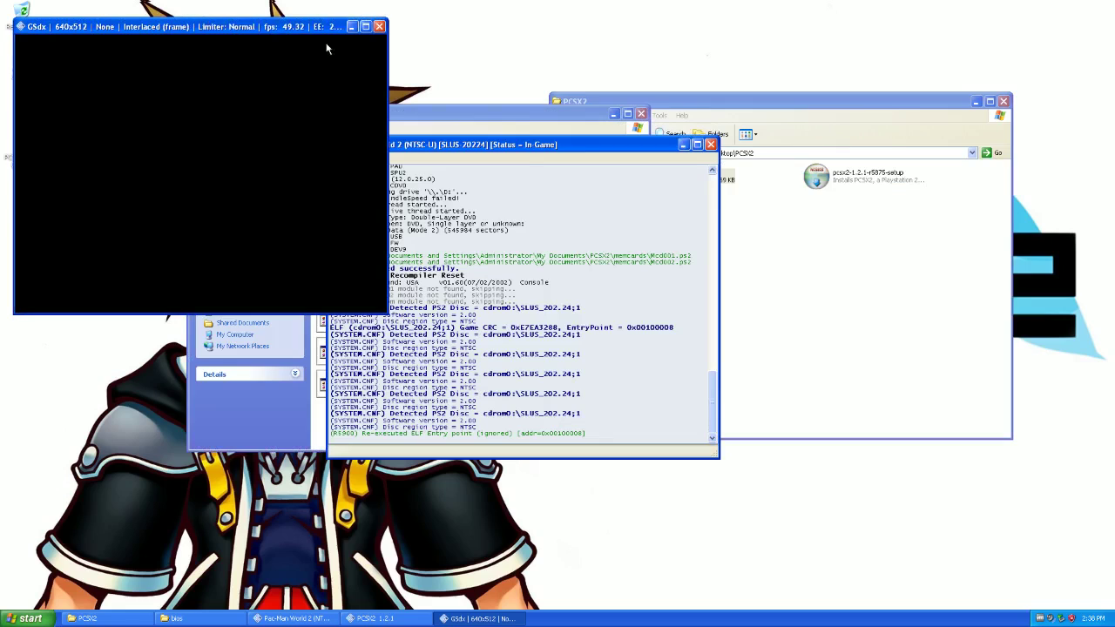
- Move the program log clear of the game window, bring the Pac-Man World 2 window to the front and close it at the title screen
left_click_drag(526, 140, 662, 87)
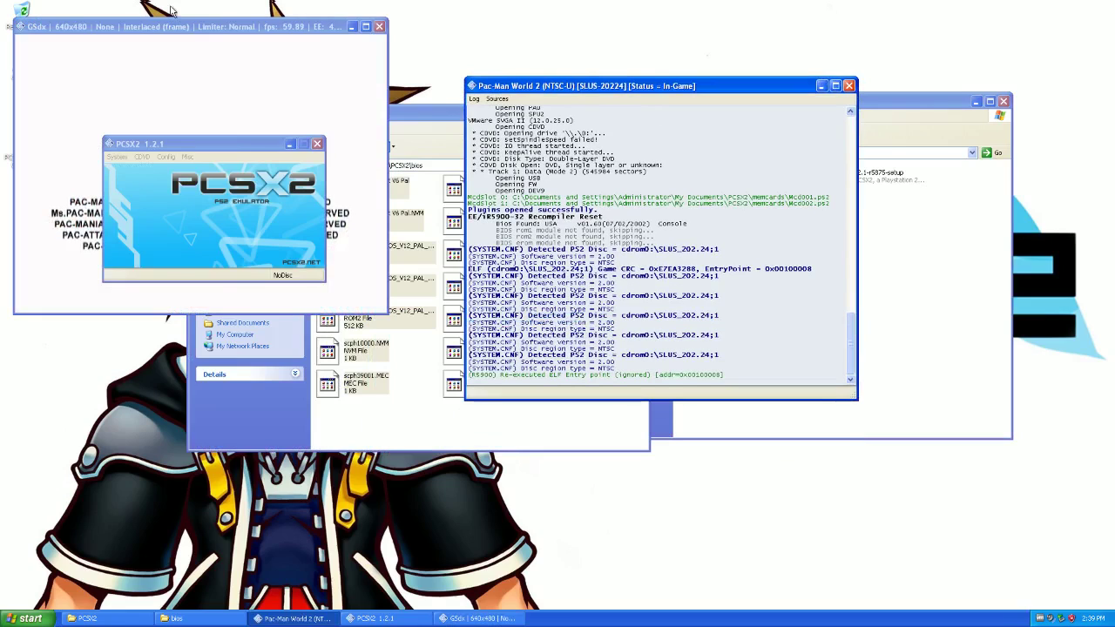
left_click(177, 61)
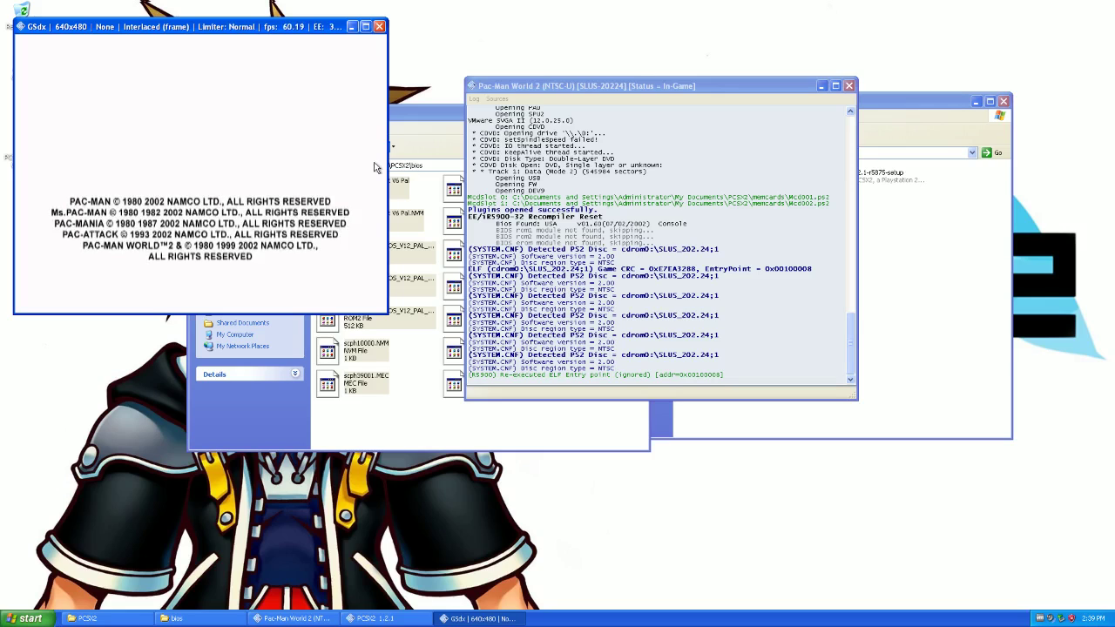
left_click(418, 441)
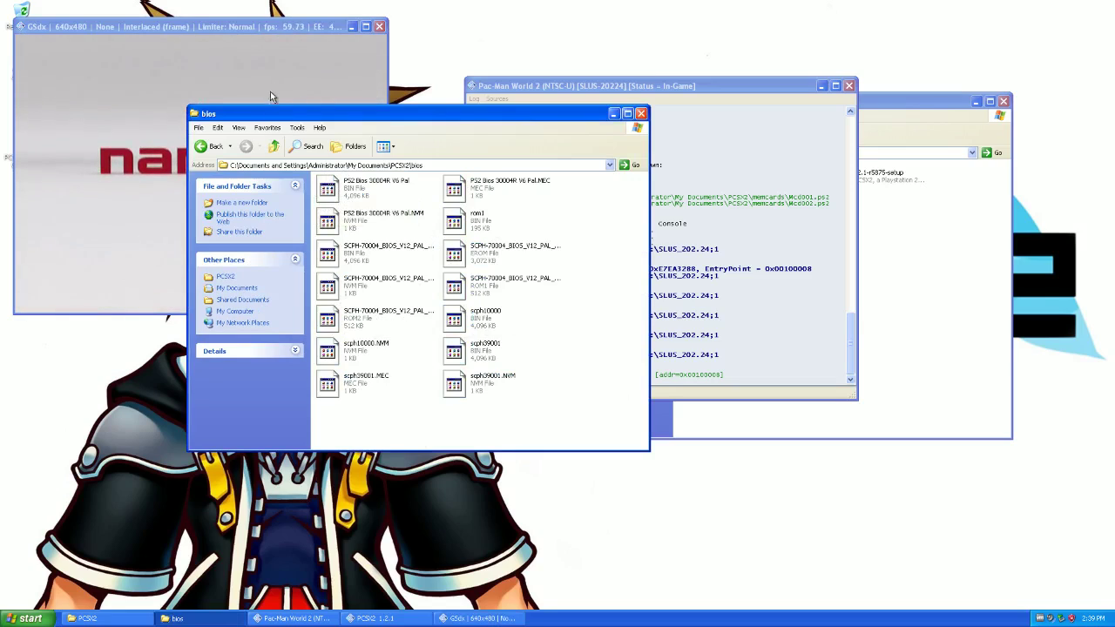
left_click(277, 70)
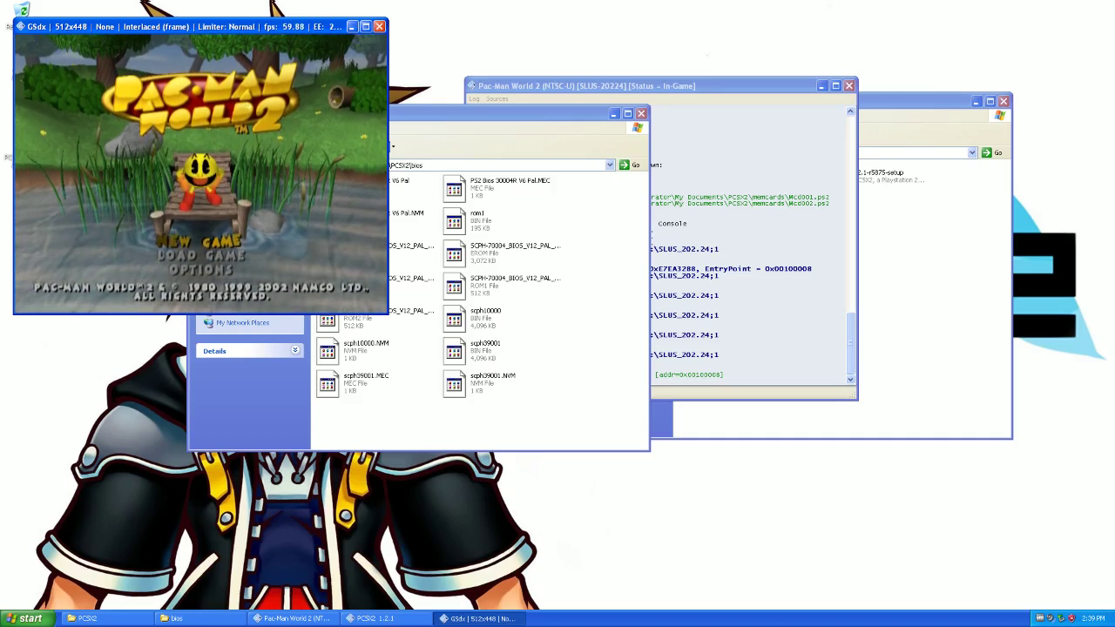
left_click(379, 27)
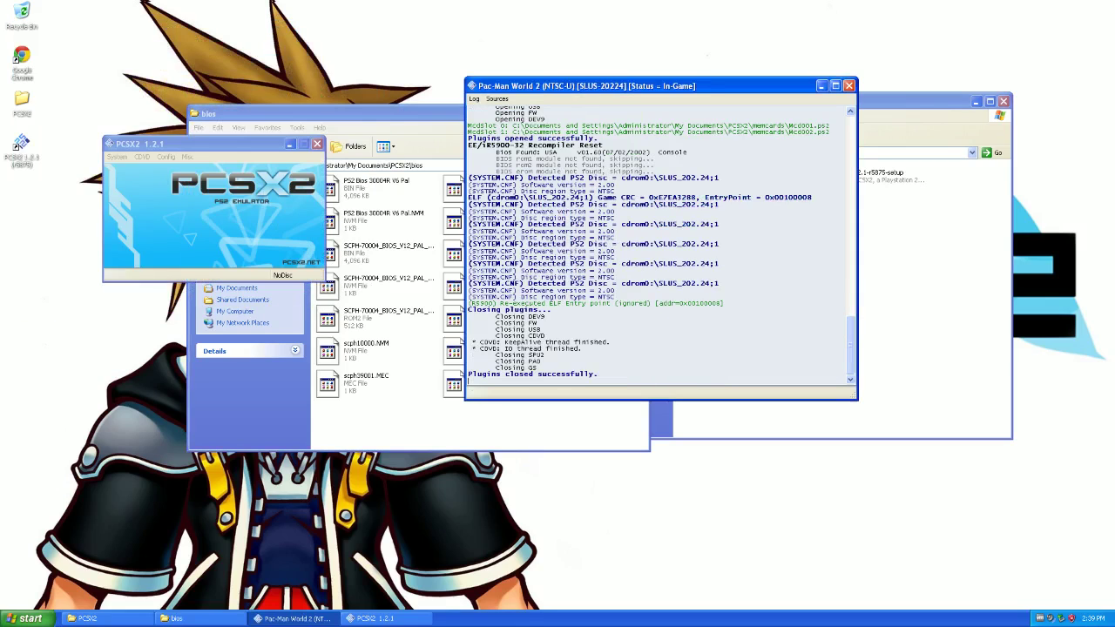